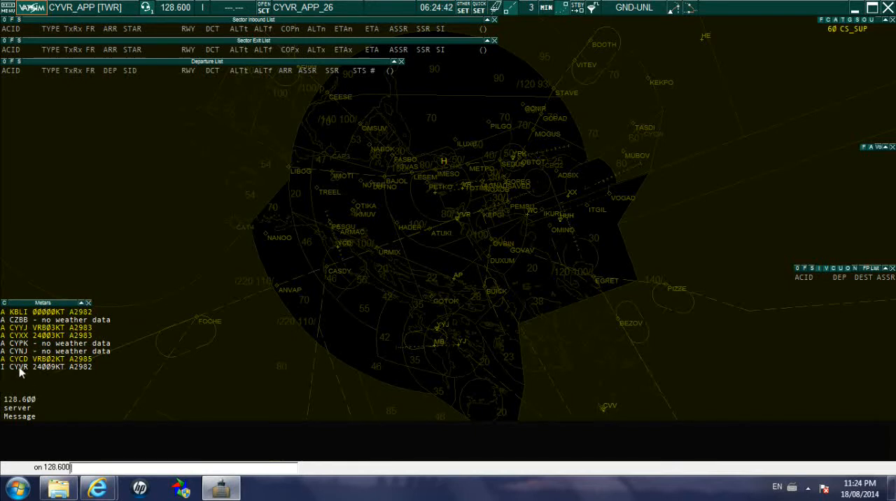
Open the active airport/runway selector and restrict its list to active airports only.
mouse_move(19, 366)
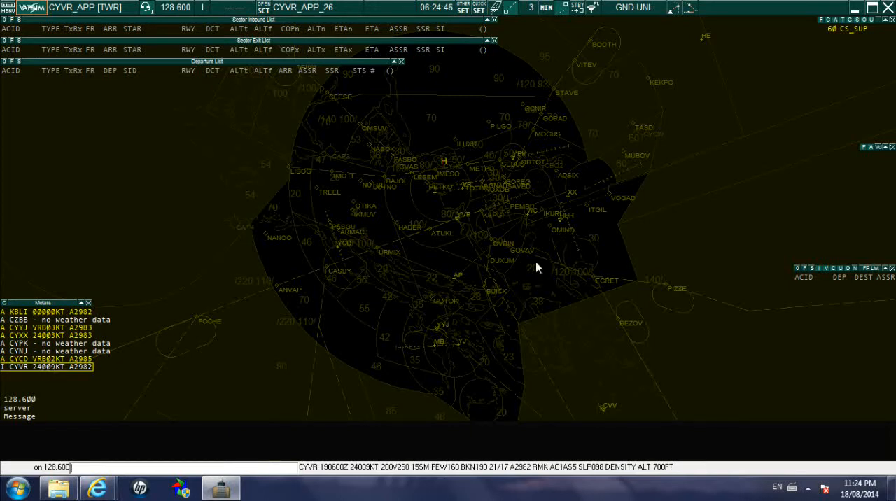
click(497, 8)
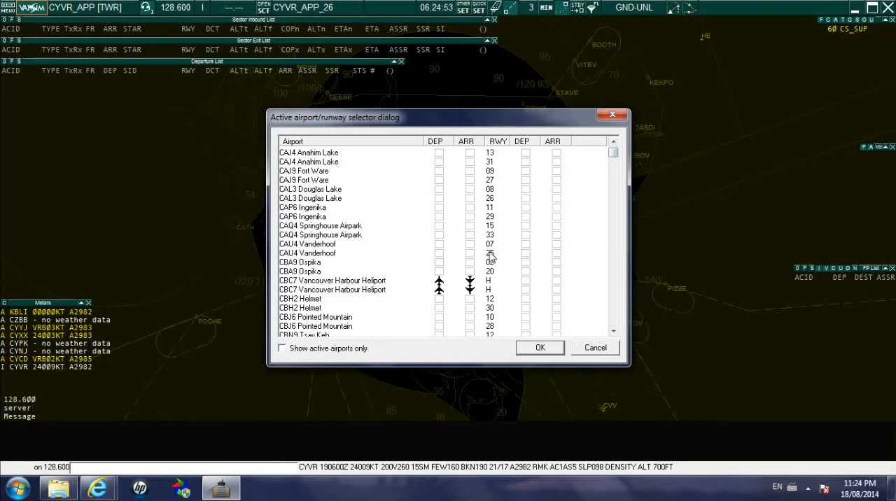
drag(428, 126, 418, 123)
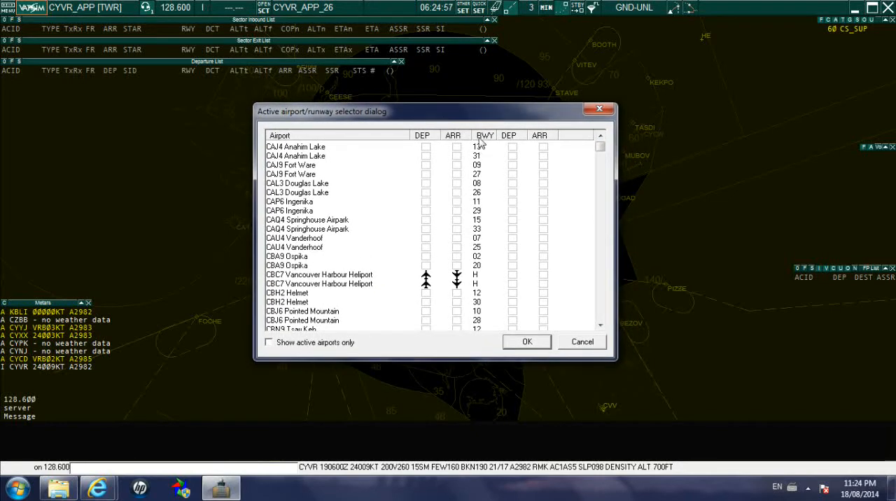
click(273, 345)
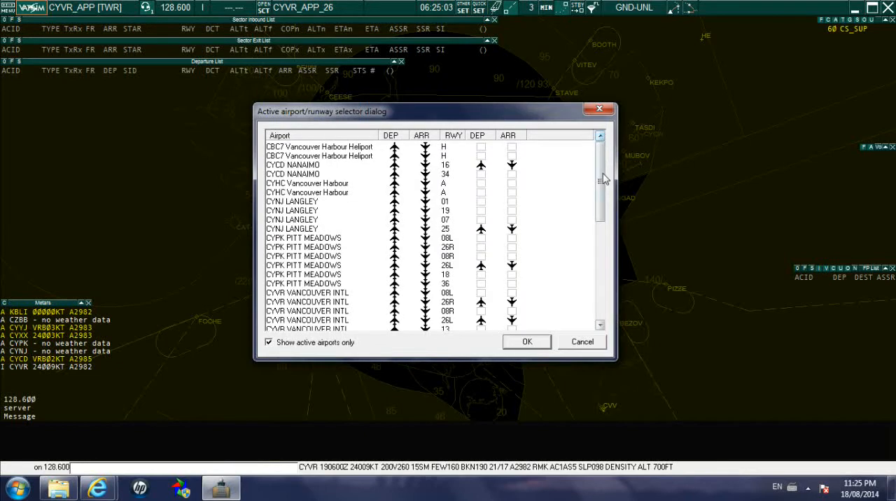
Check the departure and arrival assignments for the CYVR Vancouver Intl runways, then accept the runway selection.
drag(602, 181, 602, 215)
click(299, 238)
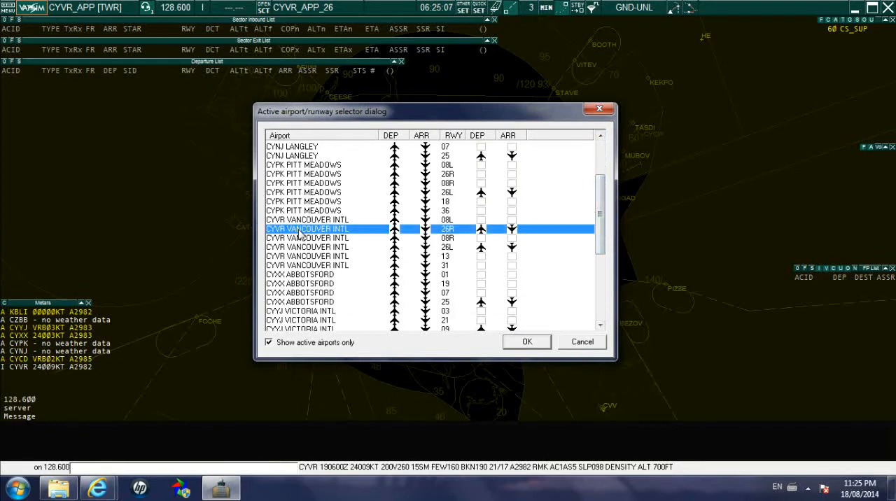
click(297, 220)
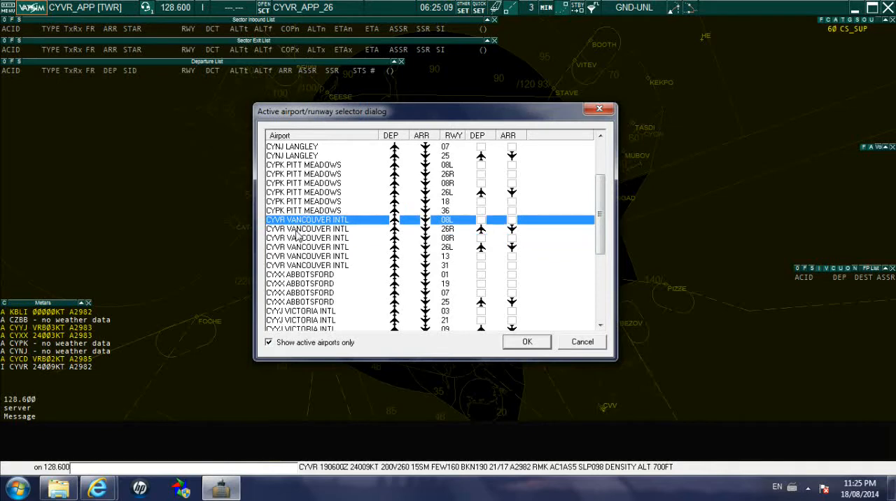
click(297, 229)
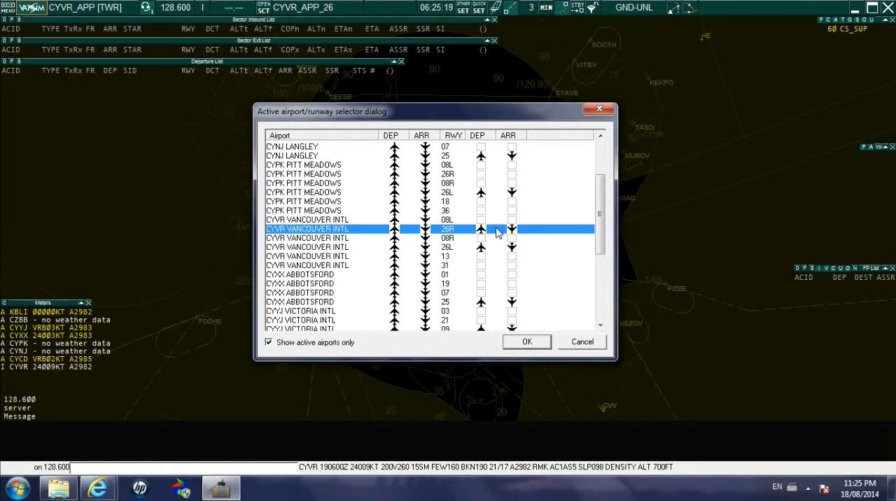
click(333, 248)
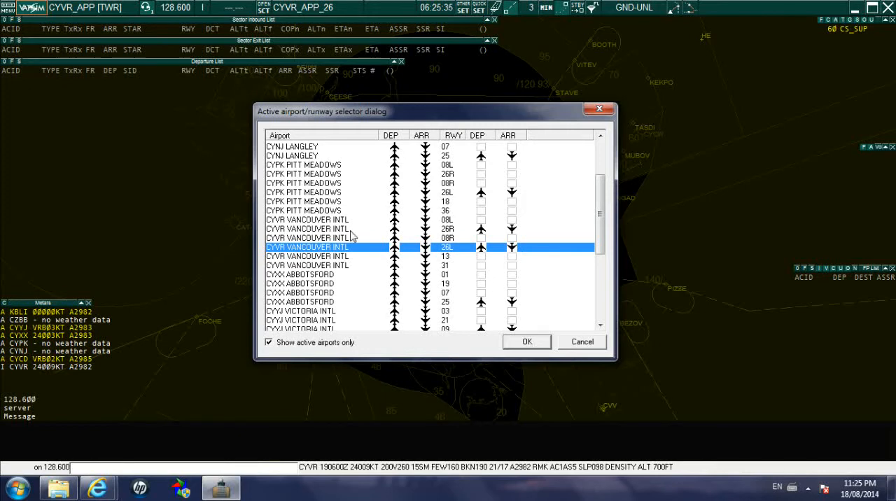
click(529, 345)
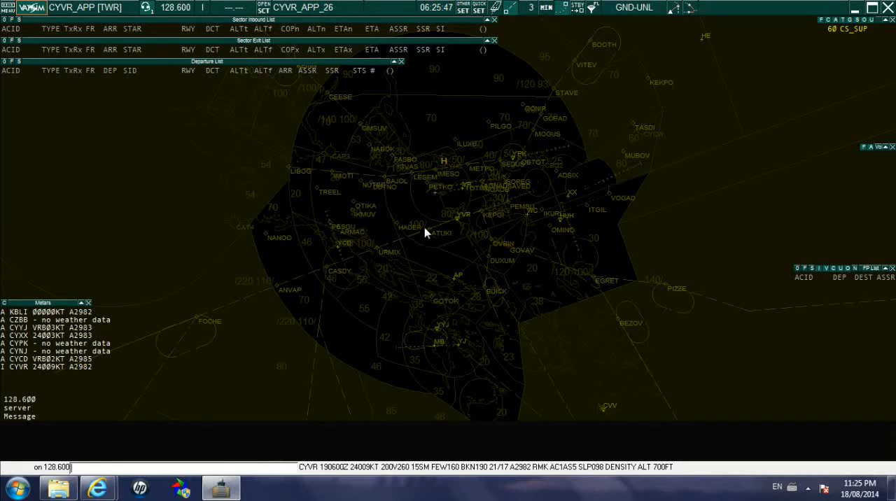
Open the Voice ATIS setup and examine the folder path and file name of the ATIS files descriptor.
click(203, 8)
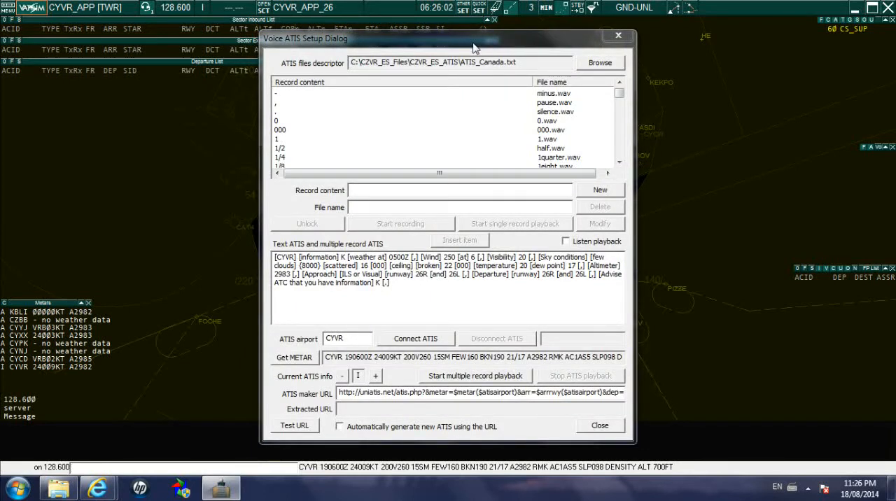
drag(473, 43, 484, 41)
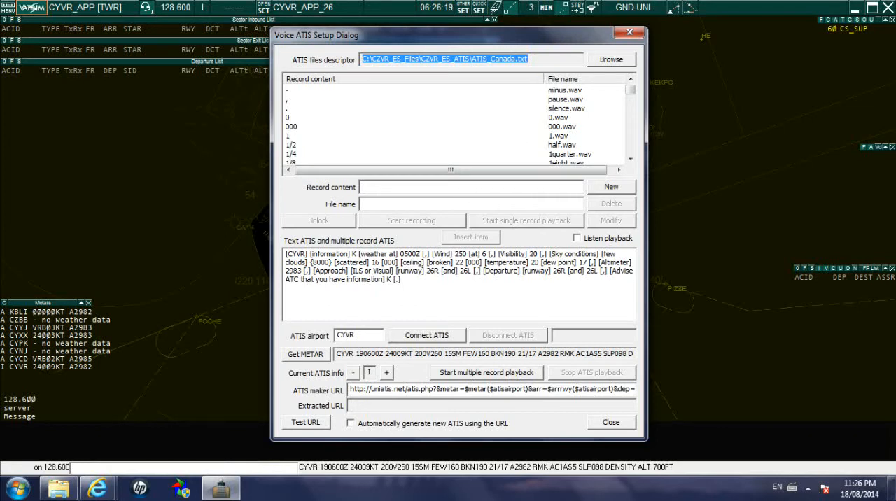
click(528, 59)
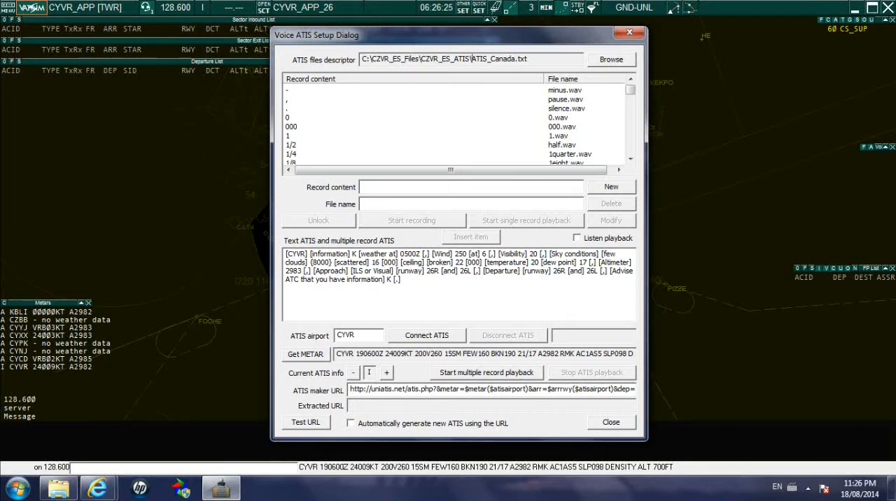
drag(471, 59, 528, 59)
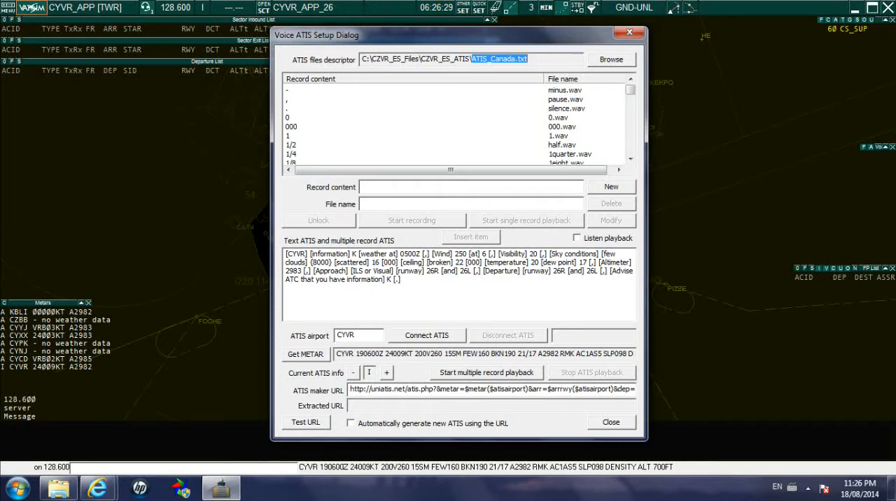
click(530, 60)
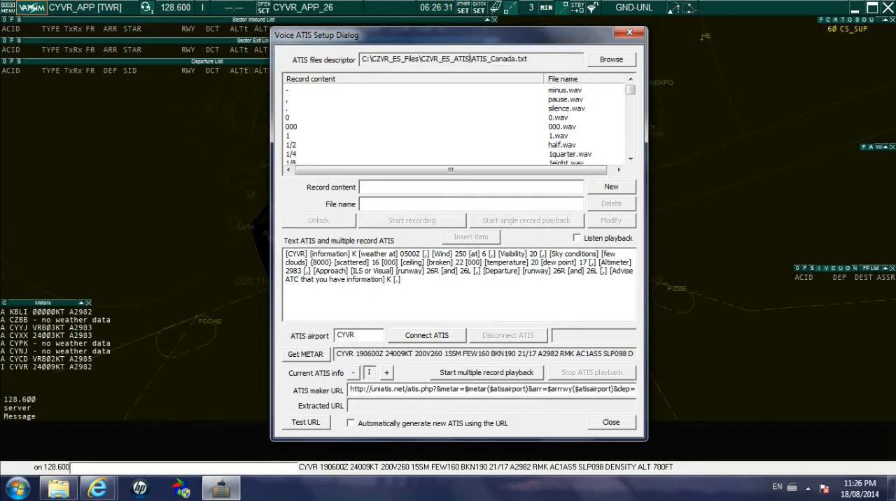
drag(469, 58, 421, 59)
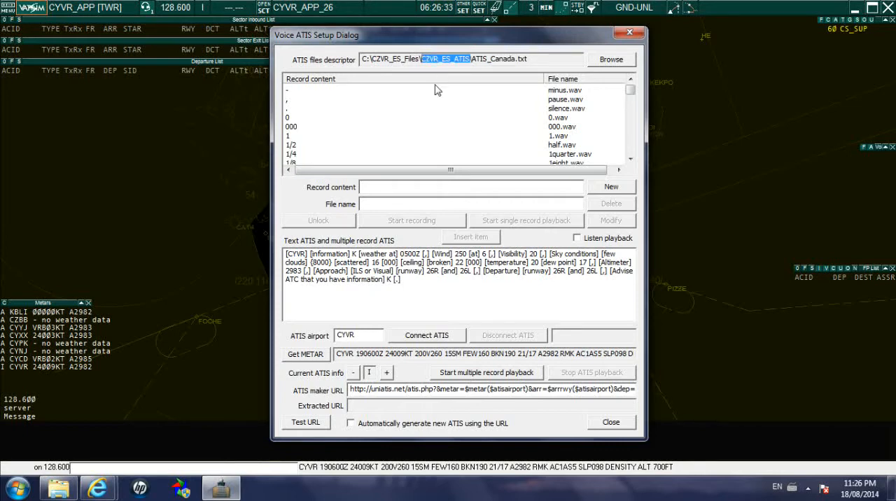
drag(420, 60, 372, 60)
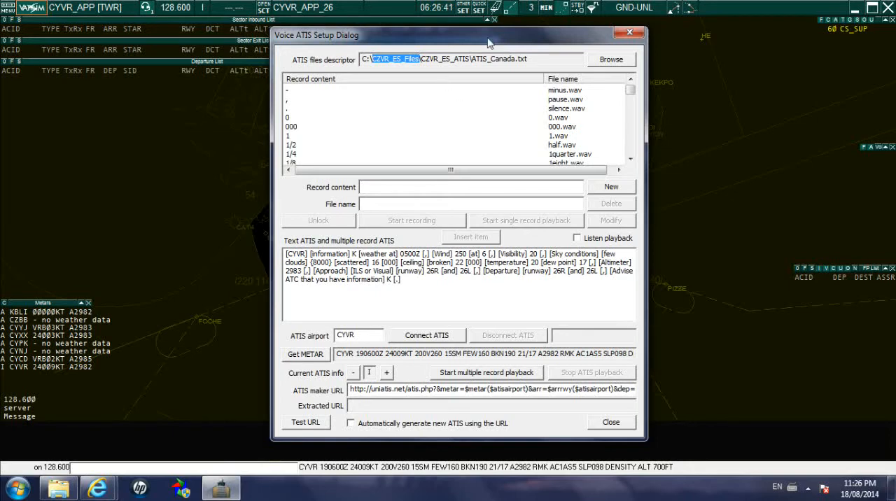
drag(485, 38, 371, 48)
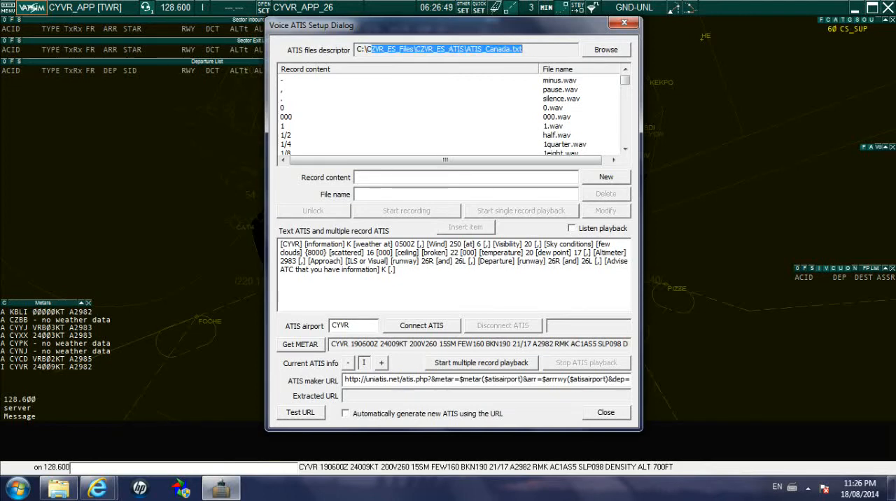
click(534, 50)
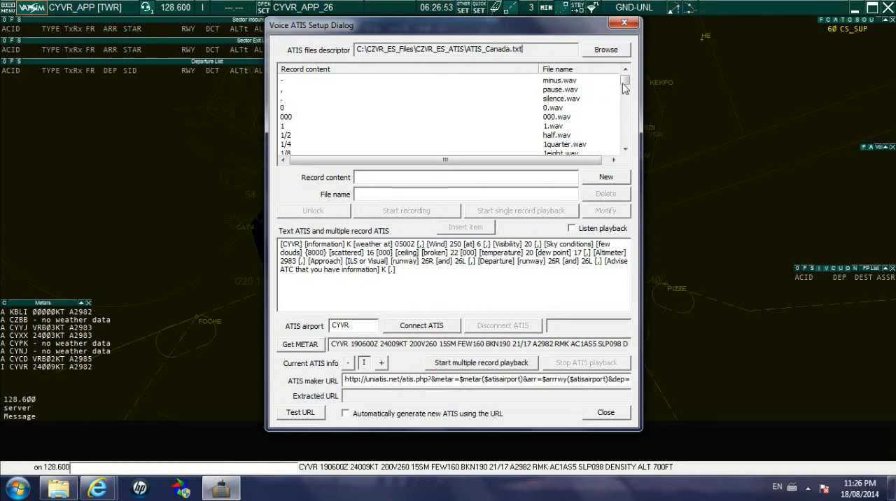
Look through the ATIS record list and examine the text ATIS message.
mouse_move(624, 88)
mouse_down()
mouse_move(624, 145)
mouse_move(626, 77)
mouse_up()
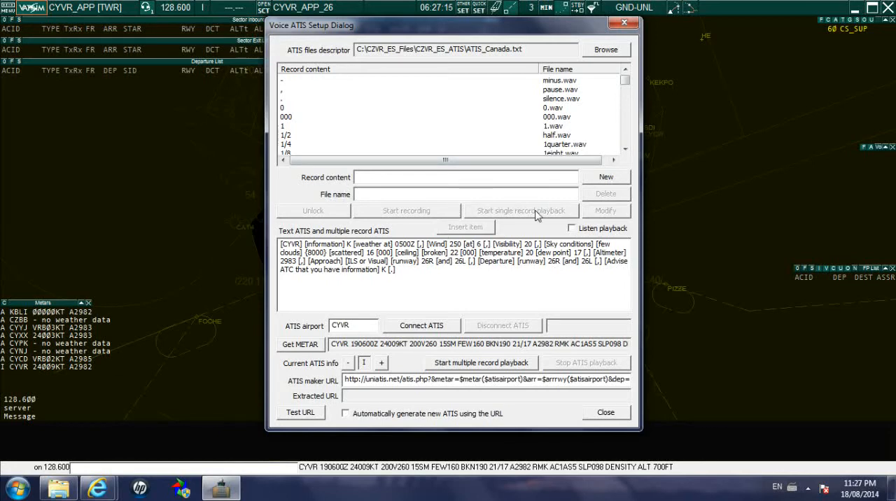
click(625, 149)
click(625, 150)
drag(625, 82, 625, 77)
drag(397, 270, 270, 245)
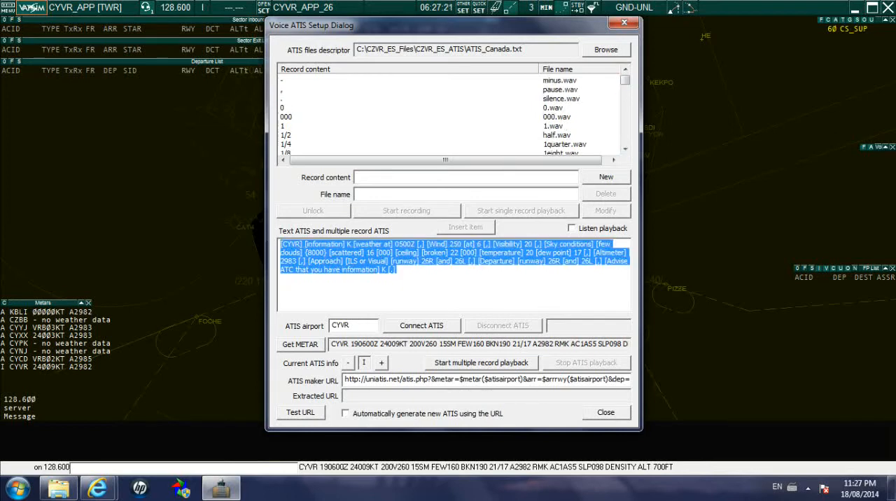
drag(398, 270, 278, 244)
click(366, 270)
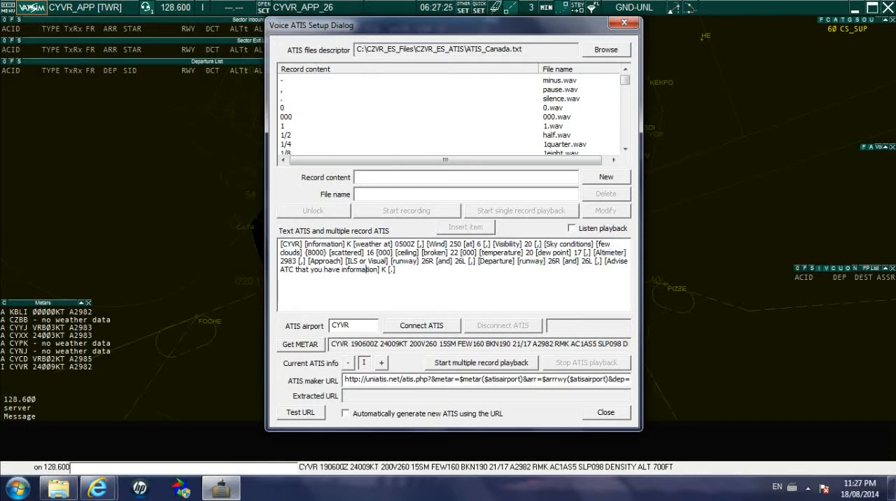
key(ctrl+a)
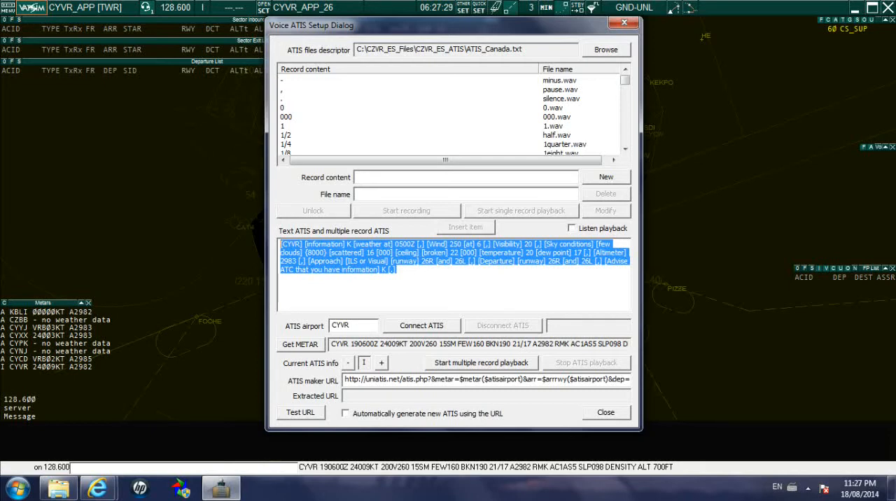
Set the ATIS airport to CYYJ and retrieve its METAR.
drag(352, 326, 318, 326)
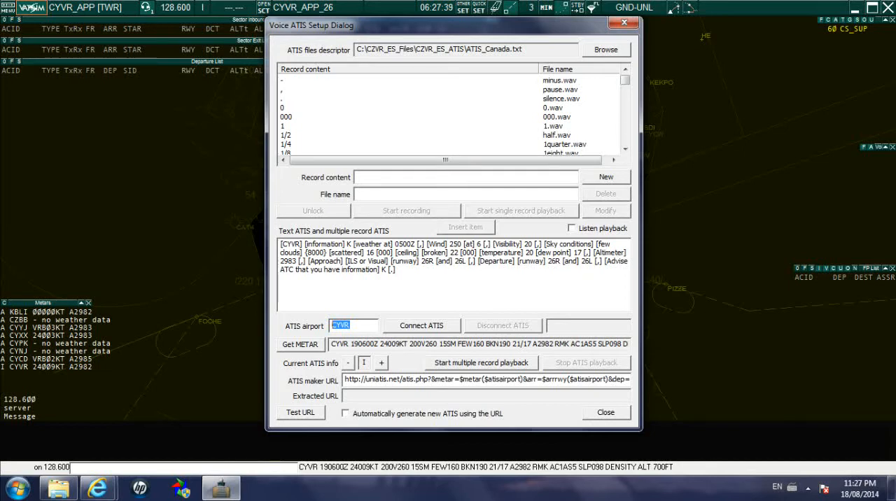
text(C)
click(301, 345)
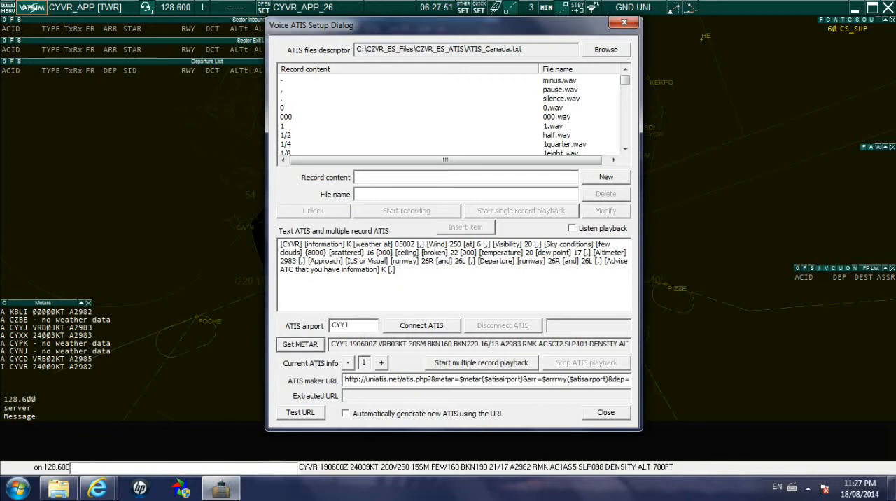
drag(330, 344, 489, 343)
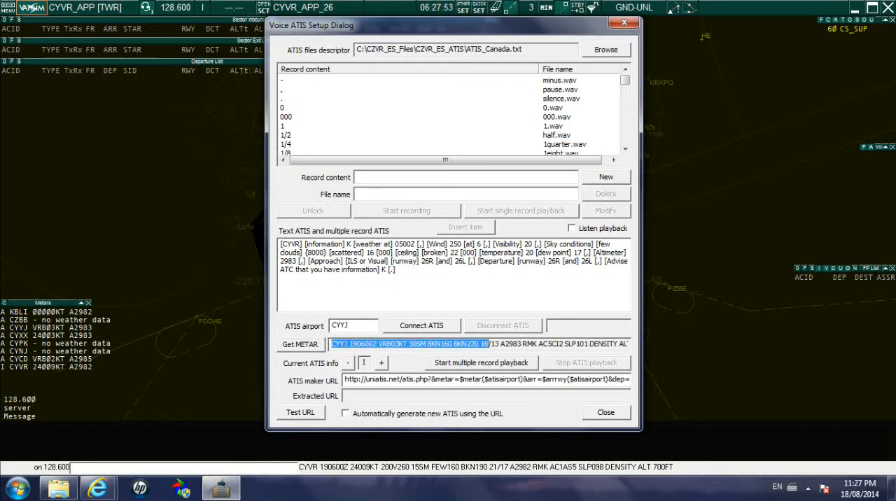
click(521, 344)
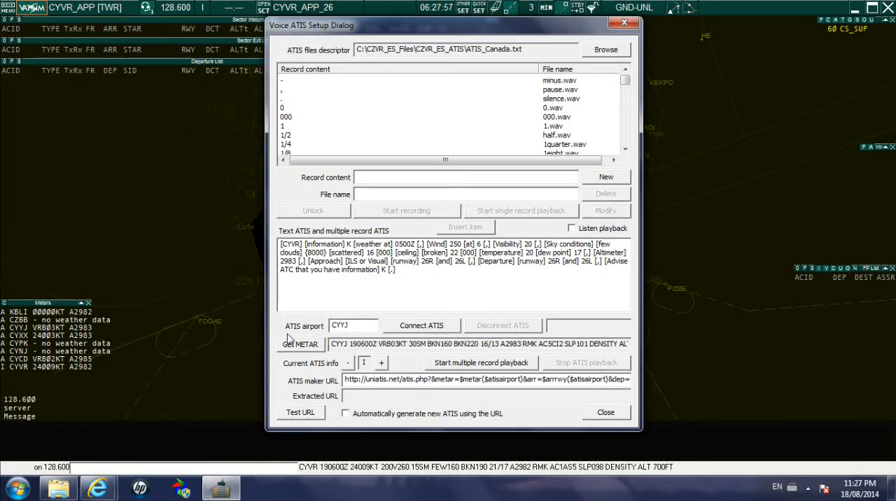
Set the ATIS airport to CYVR and retrieve its METAR.
double_click(340, 325)
drag(319, 326, 337, 325)
text(YVR)
click(312, 346)
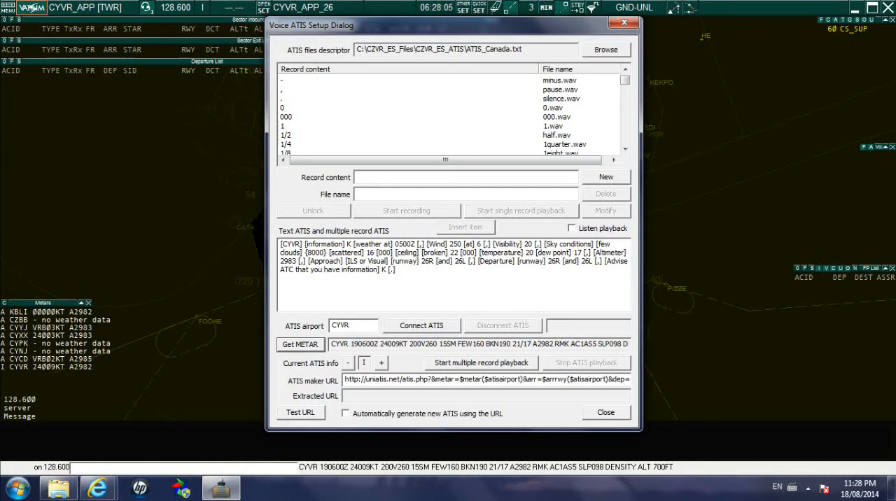
Set the current ATIS information letter to J.
click(382, 363)
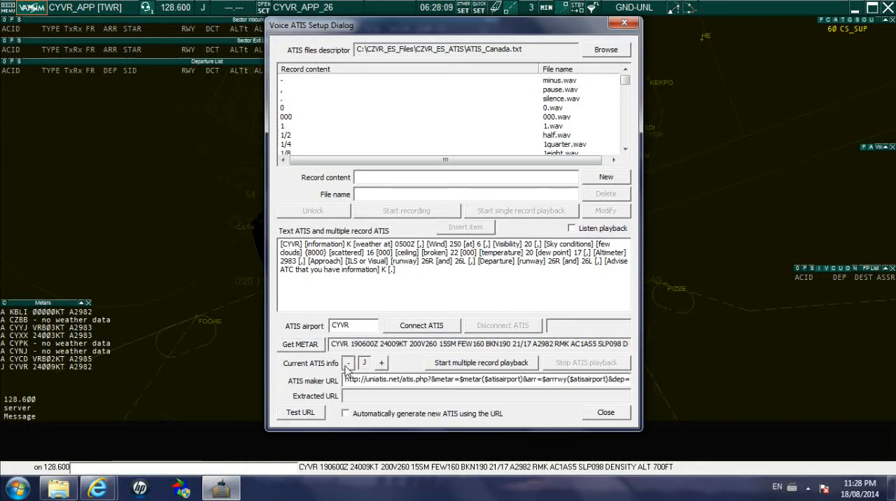
click(382, 363)
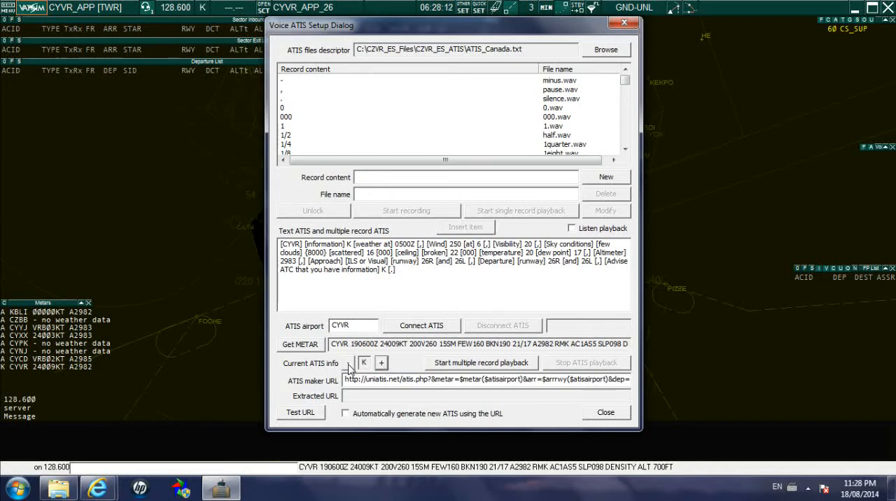
click(349, 363)
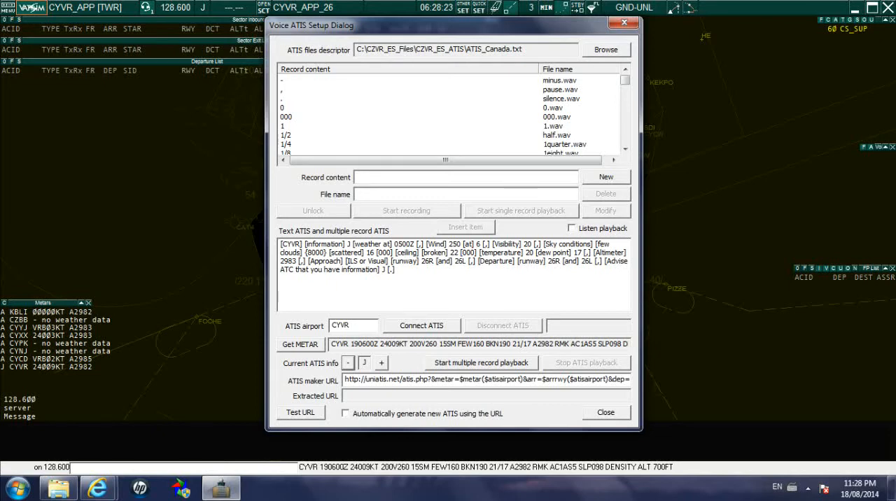
Examine the full ATIS maker URL, from its info and approach type parameters back to its beginning.
drag(344, 378, 628, 379)
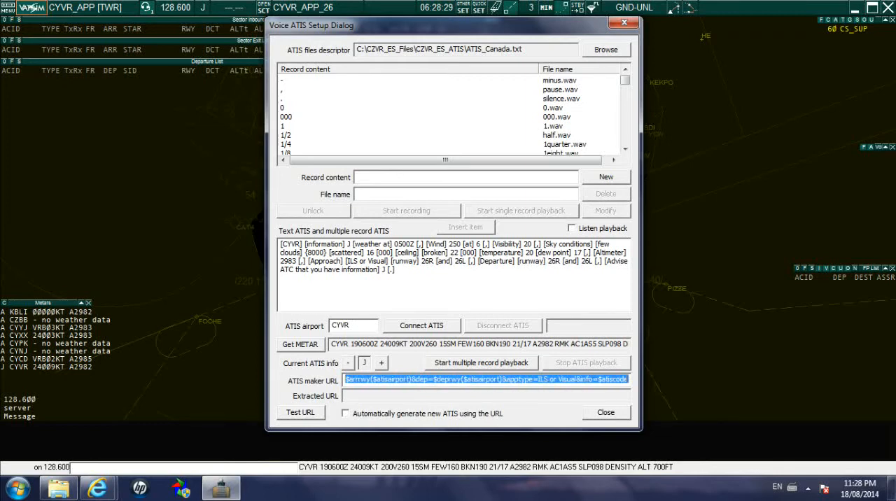
click(525, 378)
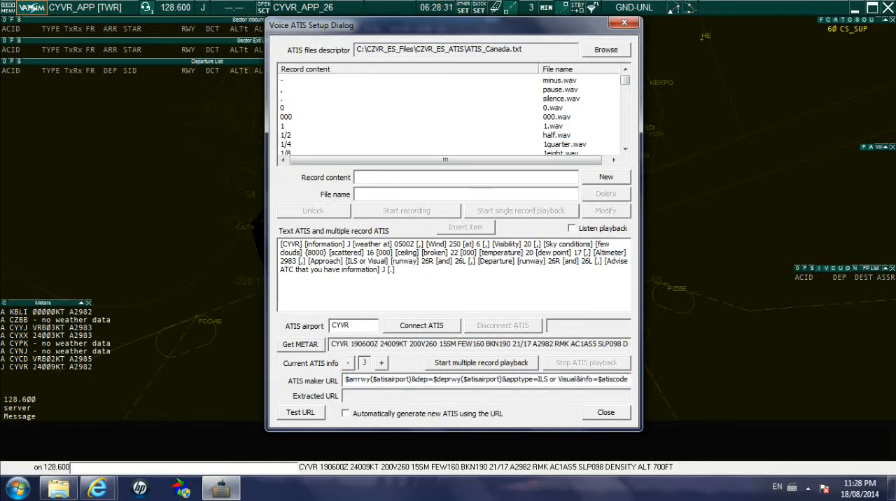
drag(552, 378, 481, 378)
click(484, 378)
key(Left)
key(Left)
key(Left)
key(Left)
key(Left)
key(Left)
key(Left)
key(Left)
key(Left)
key(Left)
key(Left)
key(Left)
key(Left)
key(Left)
key(Left)
key(Left)
key(Left)
key(Left)
key(Left)
key(Left)
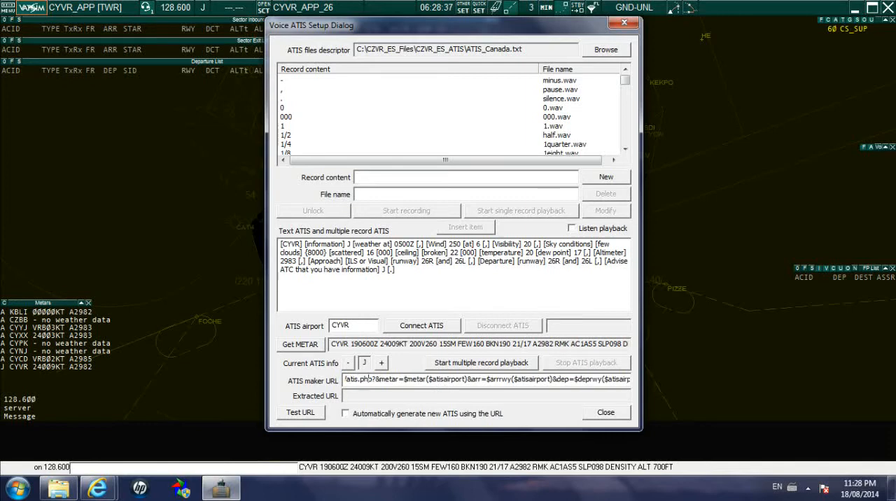
key(Left)
key(Left)
key(Left)
key(Left)
key(Left)
key(Left)
key(Left)
key(Left)
key(Left)
key(Left)
key(Left)
key(Left)
key(Left)
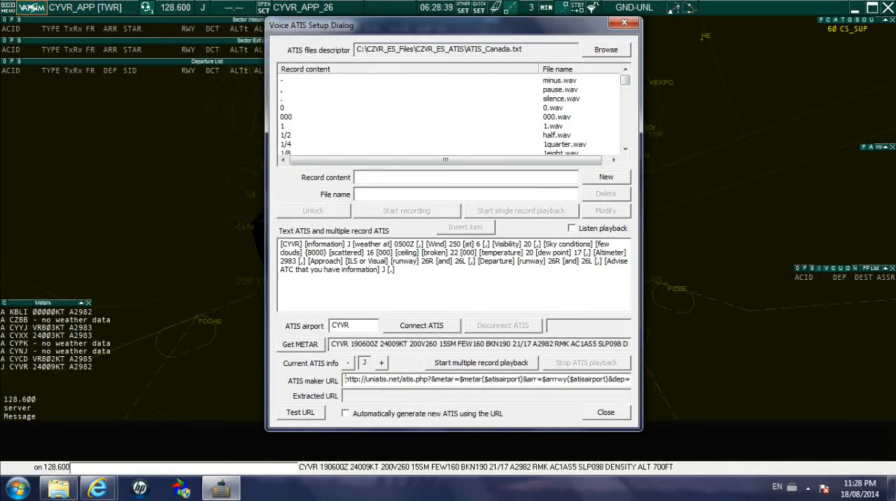
Examine the ATIS maker URL, from its uniatis.net/atis.php address through its metar and arrival runway parameters.
key(shift+Right)
key(shift+Right)
key(shift+Right)
key(shift+Right)
key(shift+Right)
key(shift+Right)
key(shift+Right)
key(shift+Right)
key(shift+Right)
key(shift+Right)
key(shift+Right)
key(shift+Right)
key(shift+Right)
key(shift+Right)
key(shift+Right)
key(shift+Right)
key(shift+Right)
key(shift+Right)
key(shift+Right)
key(shift+Right)
key(shift+Right)
key(shift+Right)
key(shift+Right)
key(shift+Right)
key(shift+Right)
key(shift+Right)
key(shift+Right)
key(shift+Right)
key(shift+Right)
key(shift+Right)
key(shift+Right)
key(shift+Right)
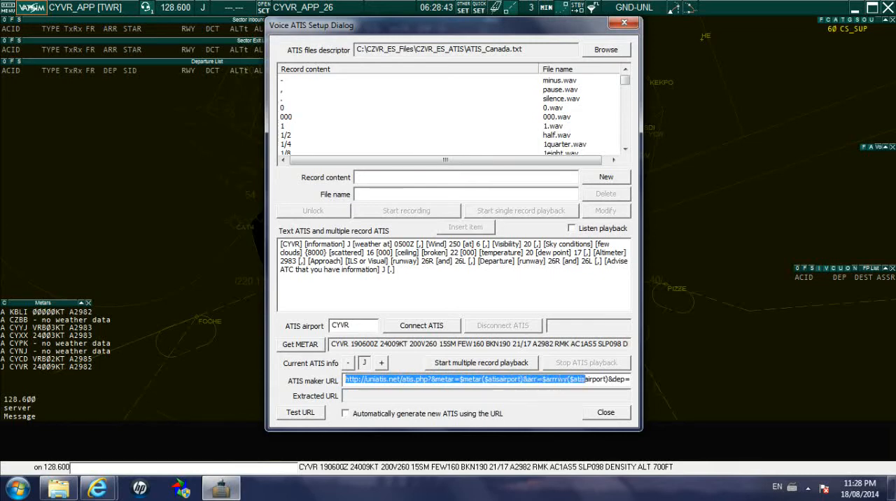
key(Right)
key(Right)
key(Right)
key(Right)
key(Right)
key(Right)
key(Right)
key(Right)
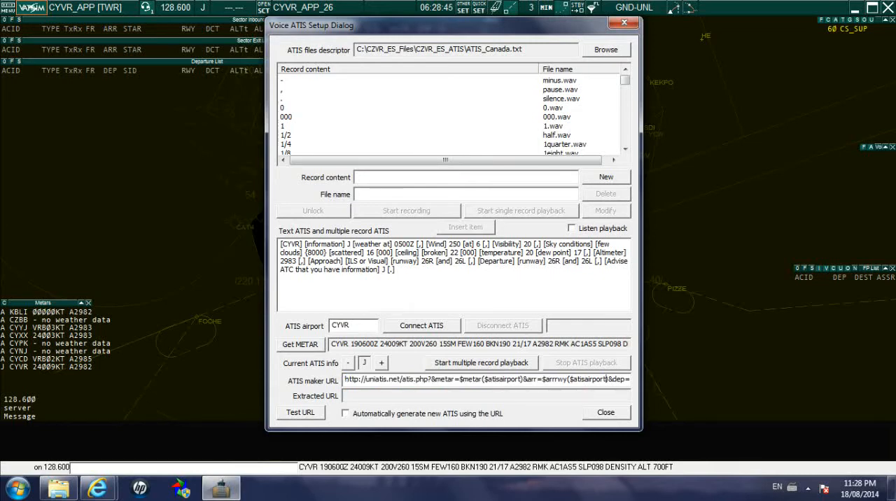
drag(345, 379, 429, 379)
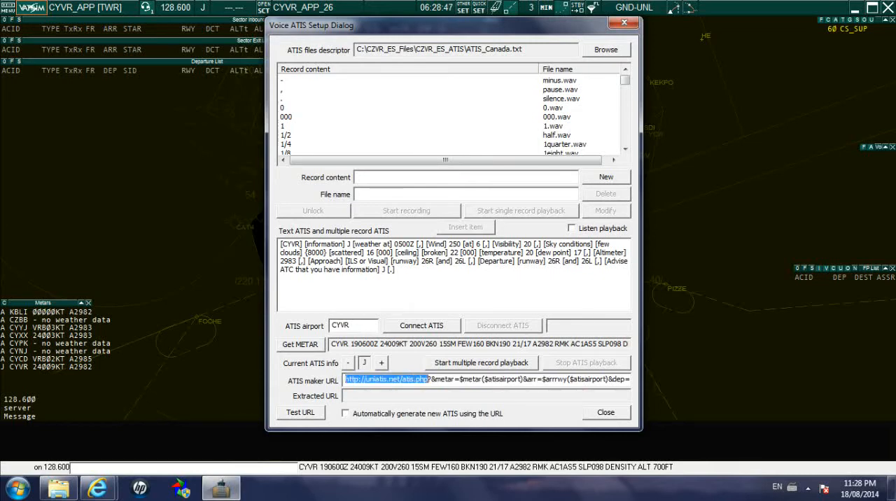
click(470, 379)
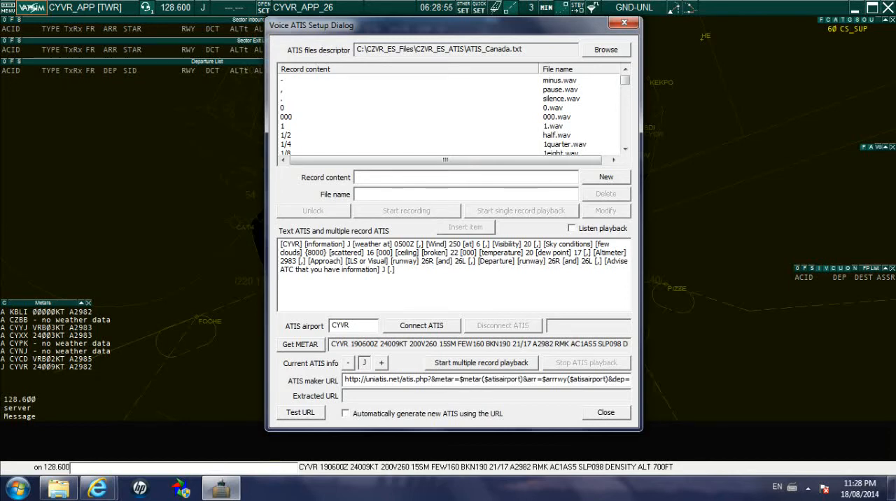
mouse_move(348, 379)
mouse_down()
mouse_move(546, 379)
mouse_move(344, 379)
mouse_up()
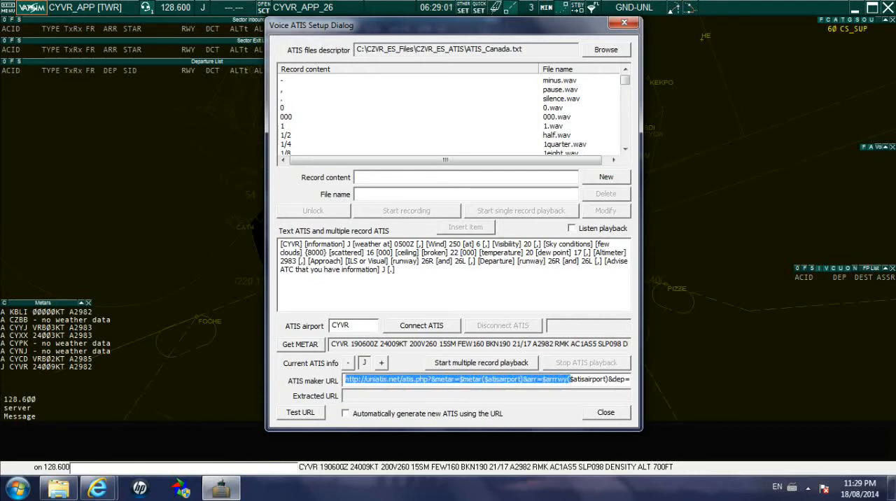
click(343, 379)
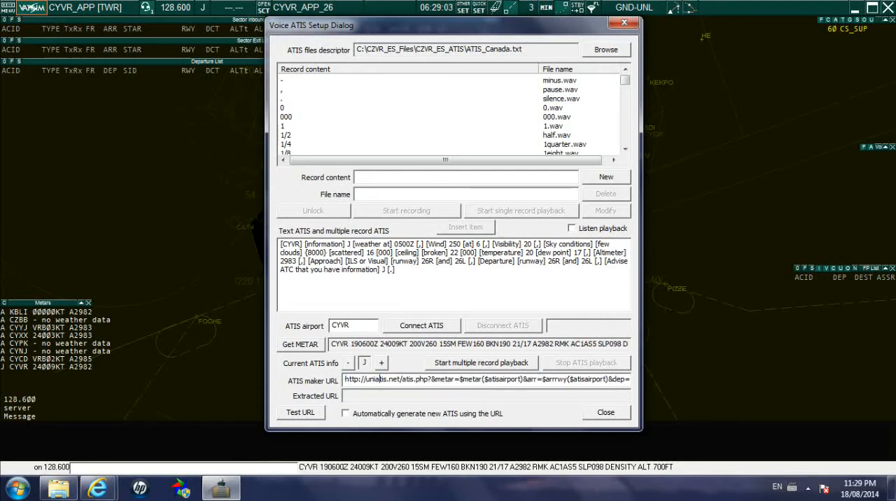
drag(344, 378, 459, 378)
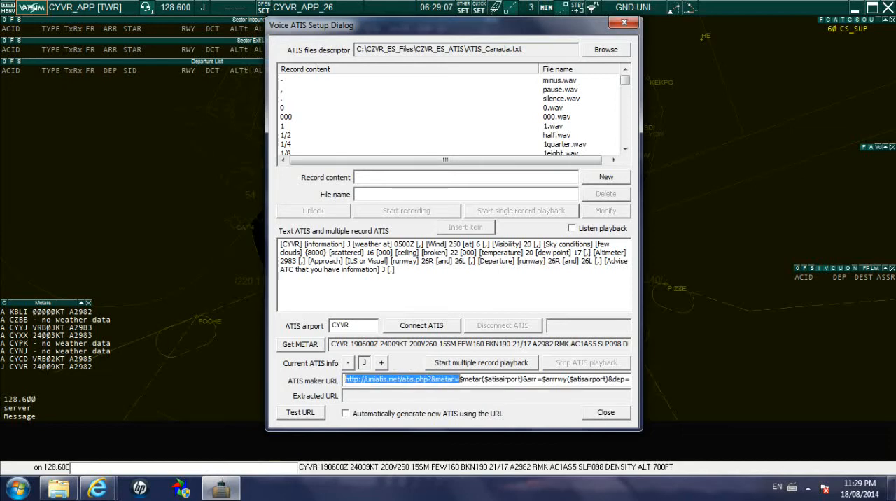
click(527, 379)
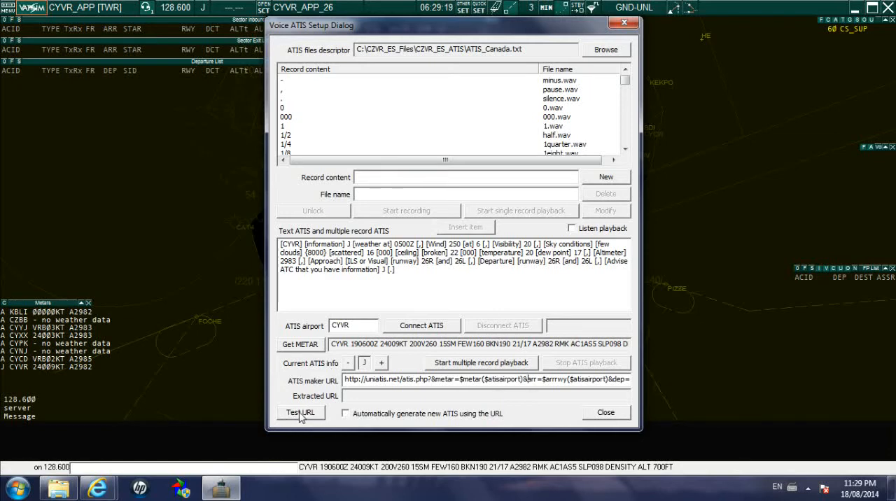
double_click(364, 378)
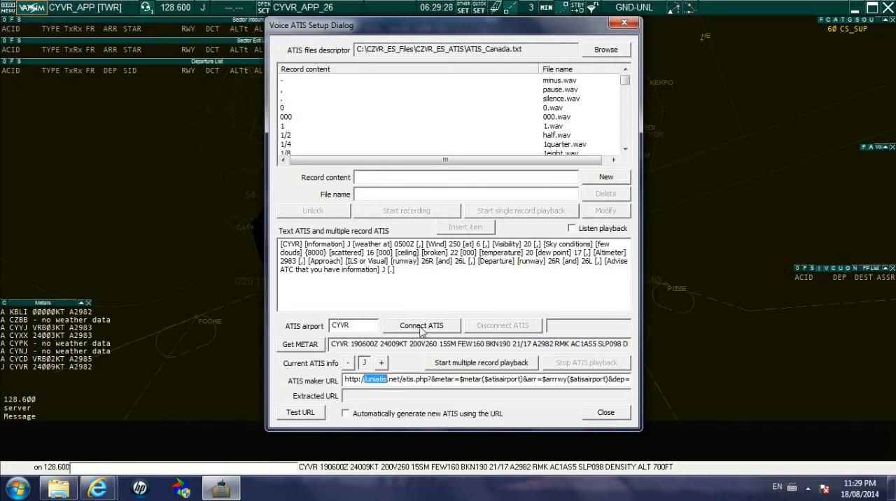
Test the ATIS maker URL to generate a new text ATIS for CYVR.
drag(413, 273, 279, 243)
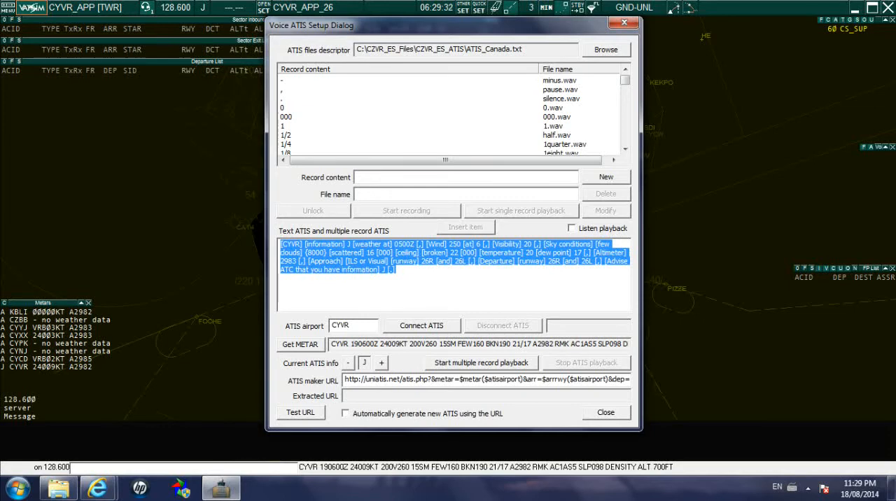
click(396, 261)
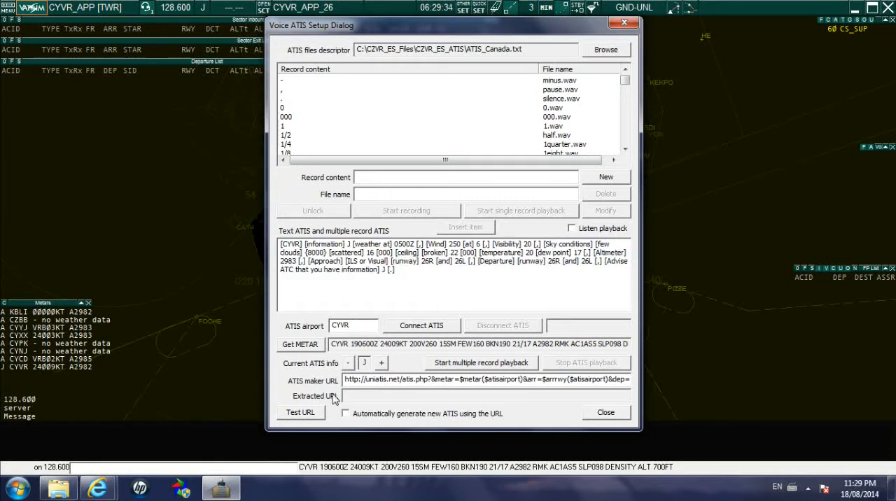
click(305, 414)
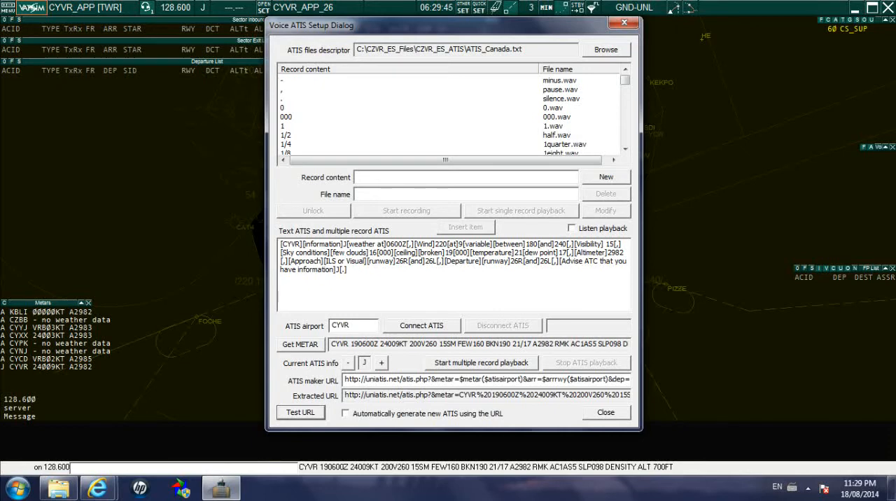
Compare the retrieved CYVR METAR with the generated text ATIS, particularly the wind direction and speed.
drag(330, 344, 529, 344)
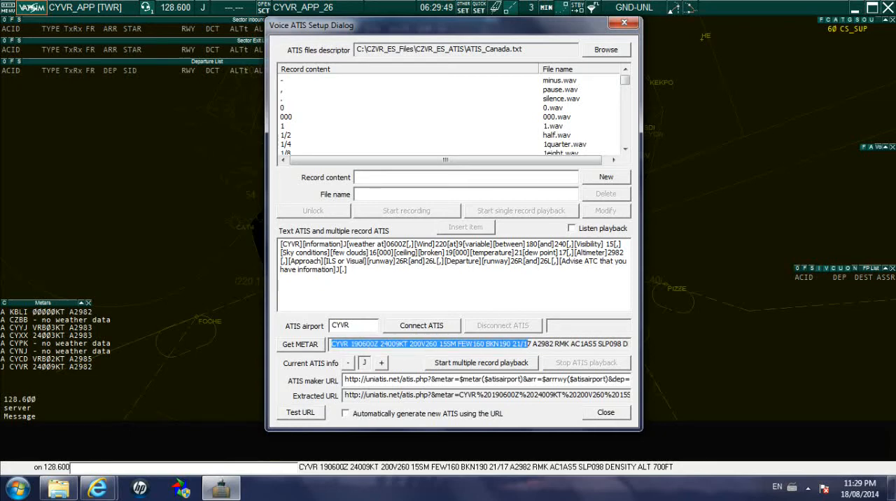
click(529, 344)
drag(348, 269, 281, 244)
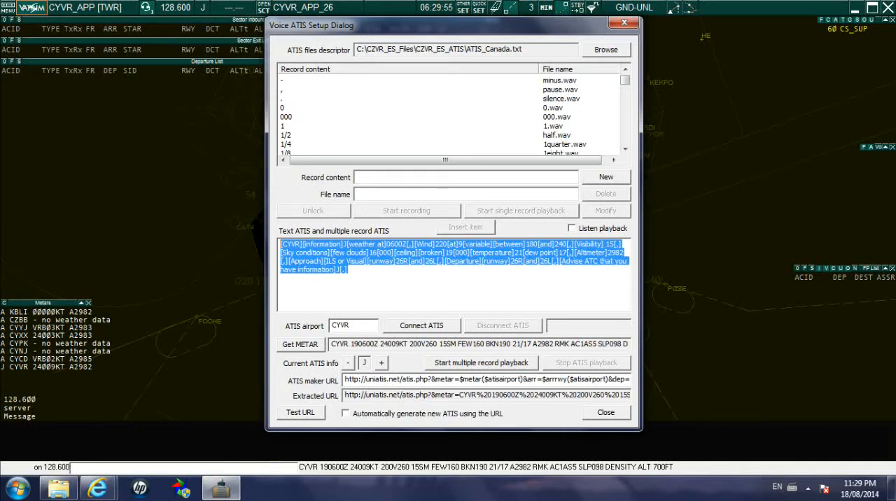
click(348, 271)
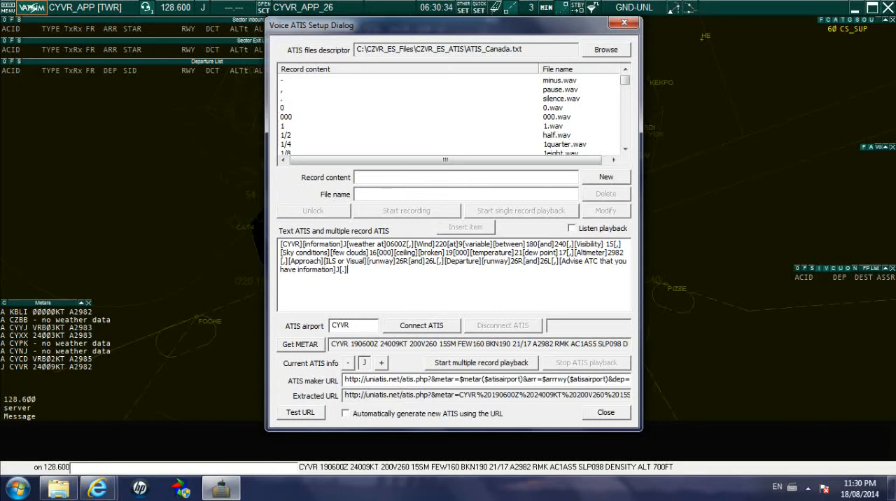
drag(356, 270, 278, 243)
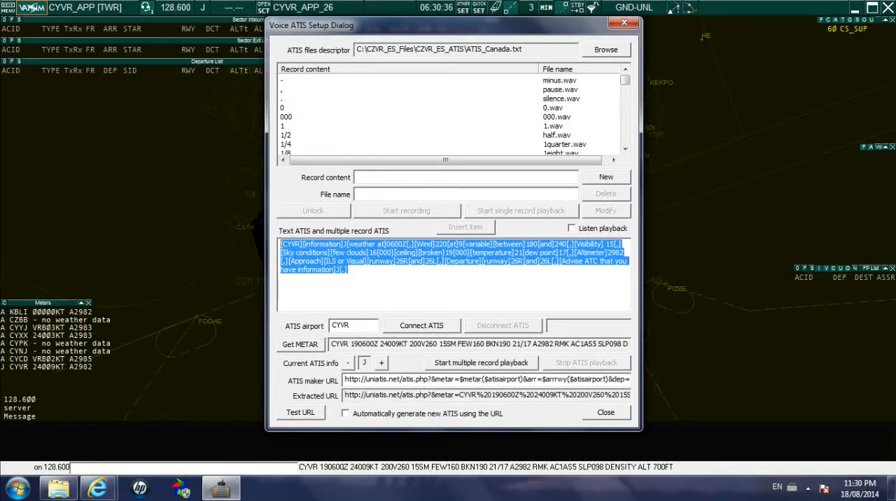
click(393, 286)
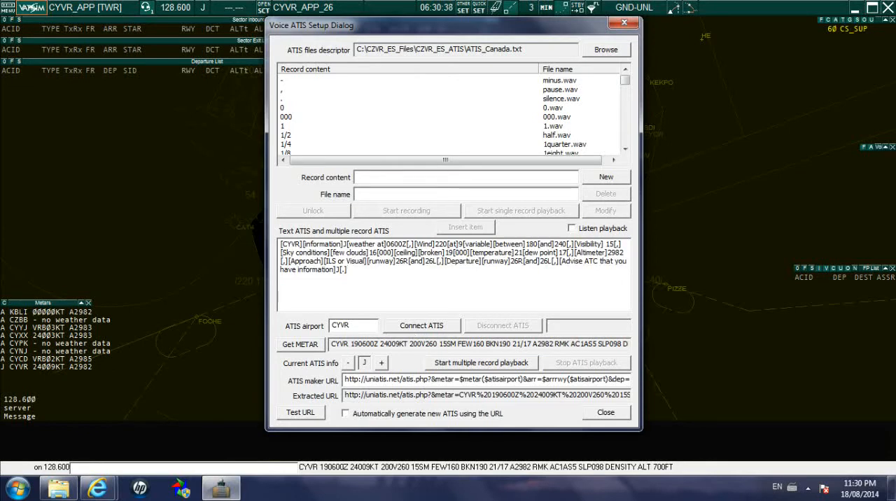
drag(389, 344, 438, 344)
click(456, 344)
drag(358, 344, 408, 344)
click(380, 344)
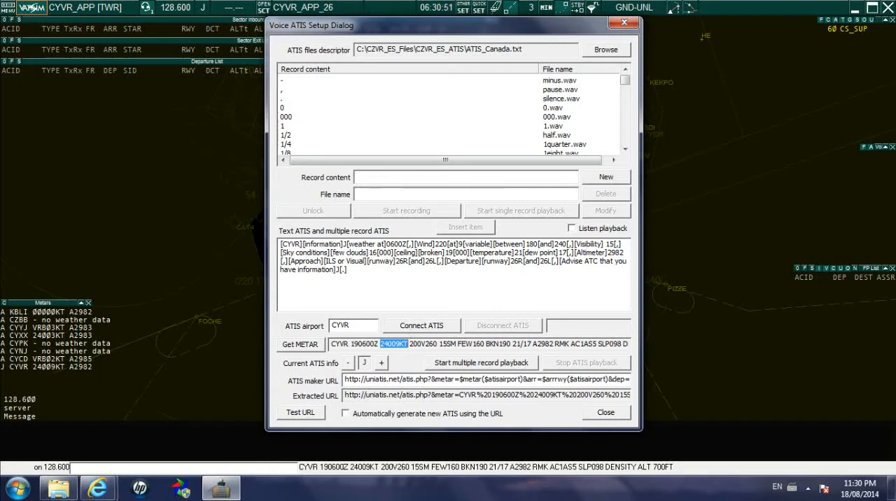
click(384, 344)
drag(380, 345, 397, 344)
drag(435, 244, 446, 244)
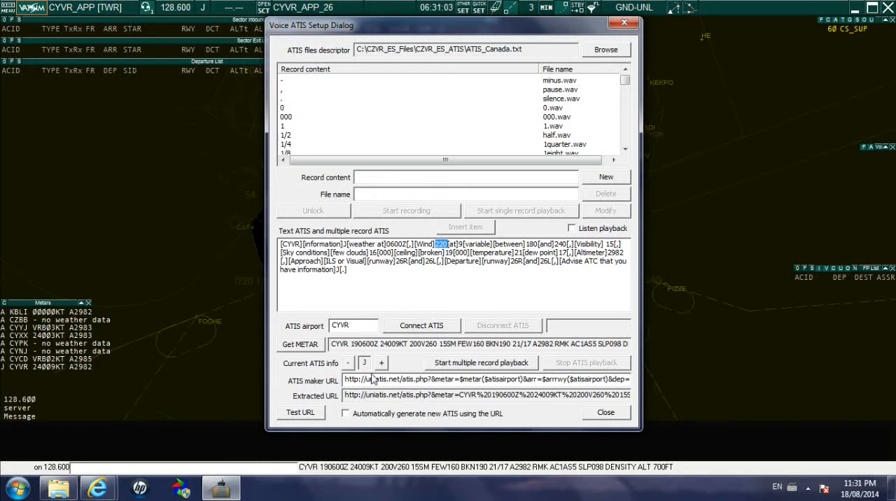
Check the ATIS maker service, the airport and the generated text's wind and cloud items against the METAR's visibility and remarks.
drag(365, 378, 390, 379)
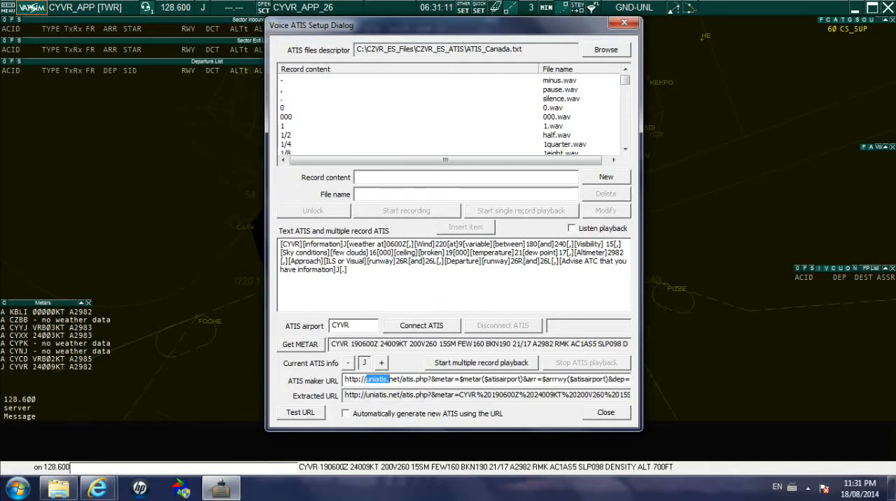
double_click(341, 326)
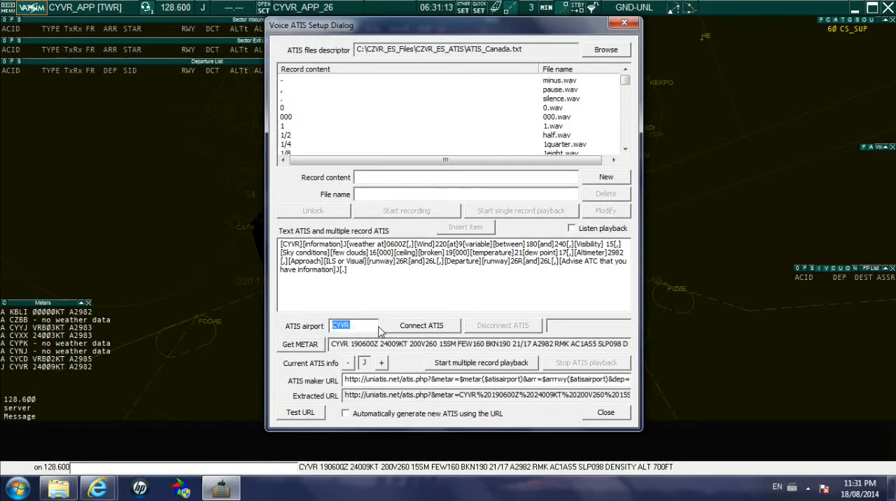
drag(349, 270, 281, 243)
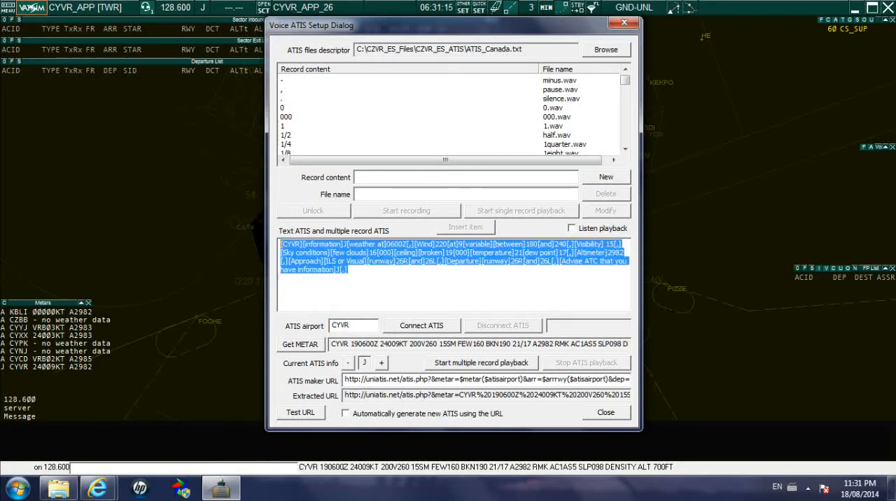
click(348, 270)
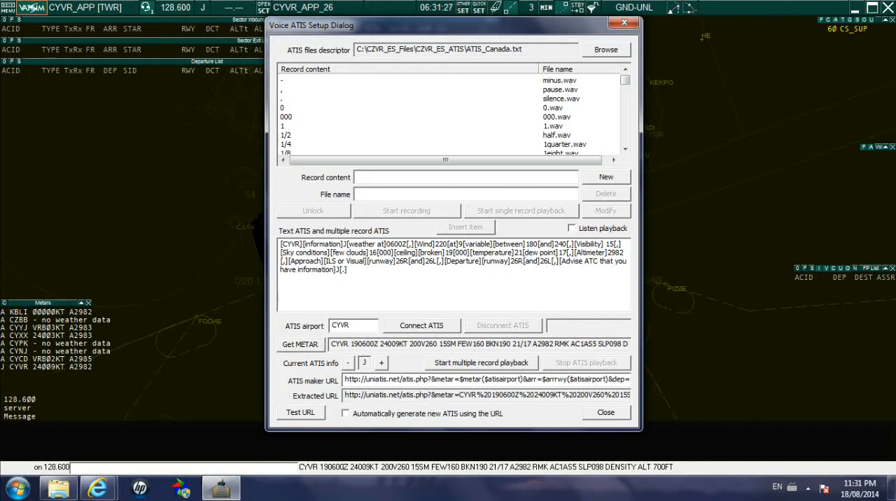
drag(435, 244, 455, 244)
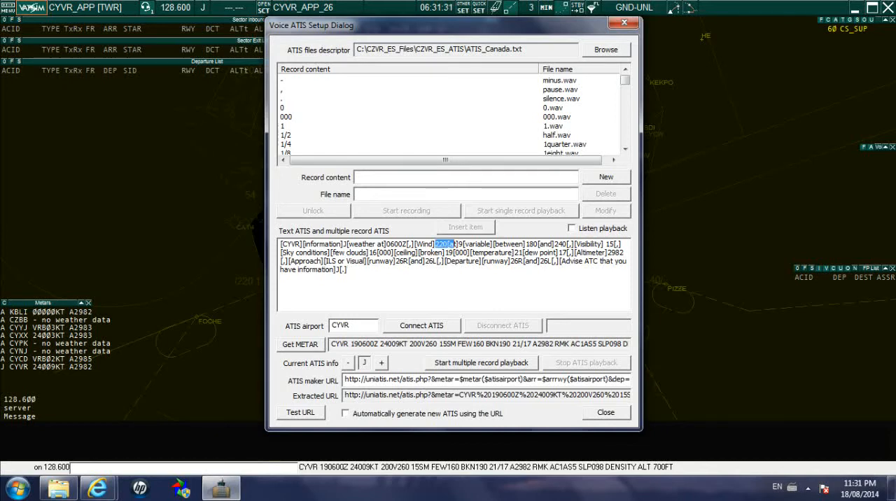
drag(442, 344, 468, 344)
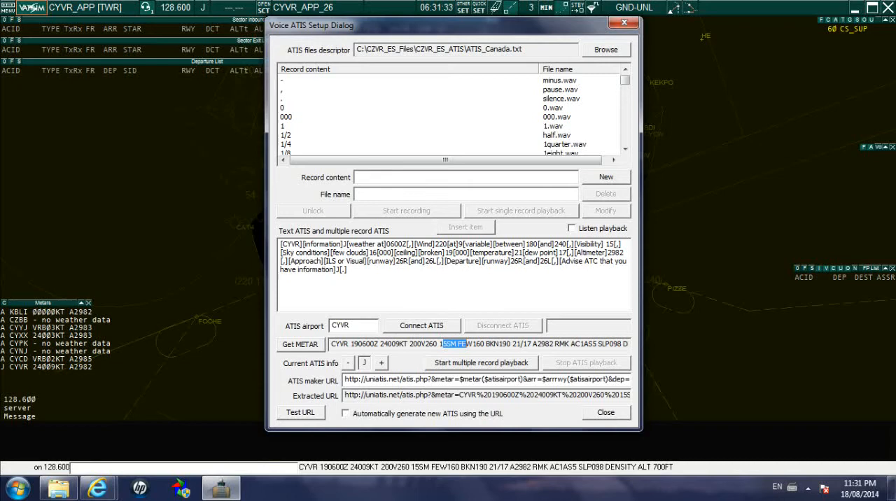
click(607, 343)
drag(570, 343, 597, 344)
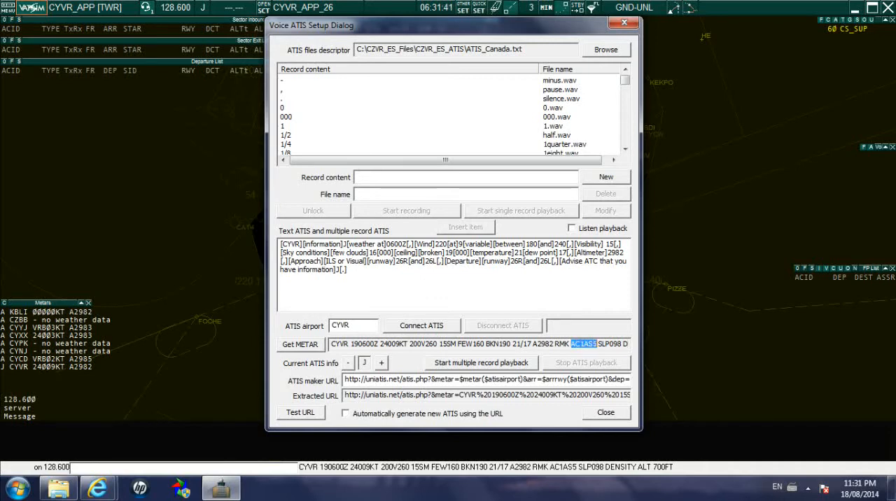
click(594, 344)
drag(362, 253, 454, 253)
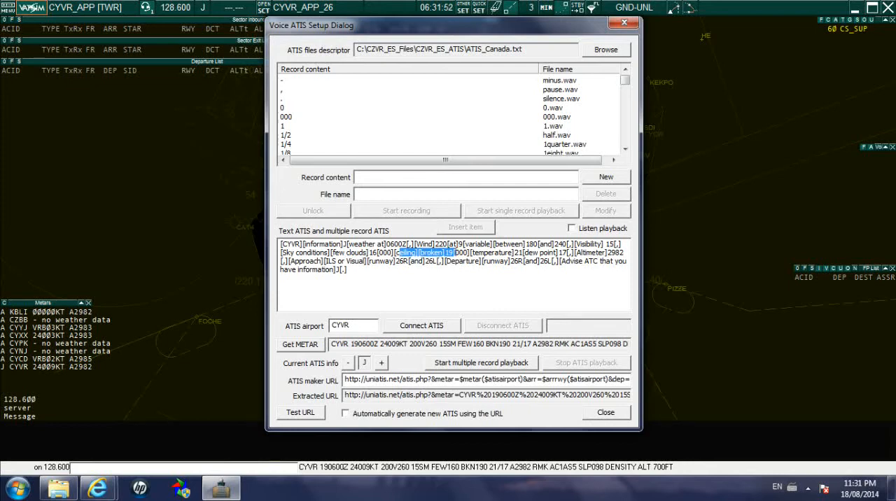
Read through the whole generated text ATIS, including its bracketed items, alongside the voice record list.
key(ctrl+a)
click(349, 270)
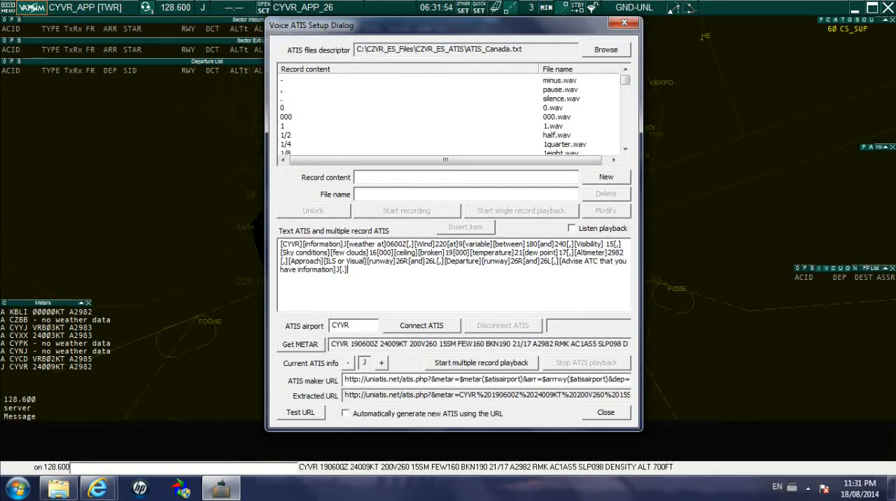
key(ctrl+a)
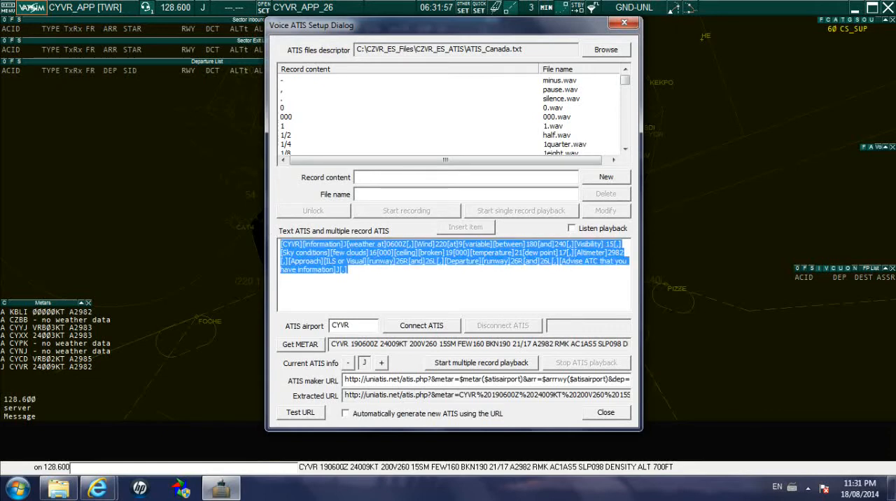
click(377, 261)
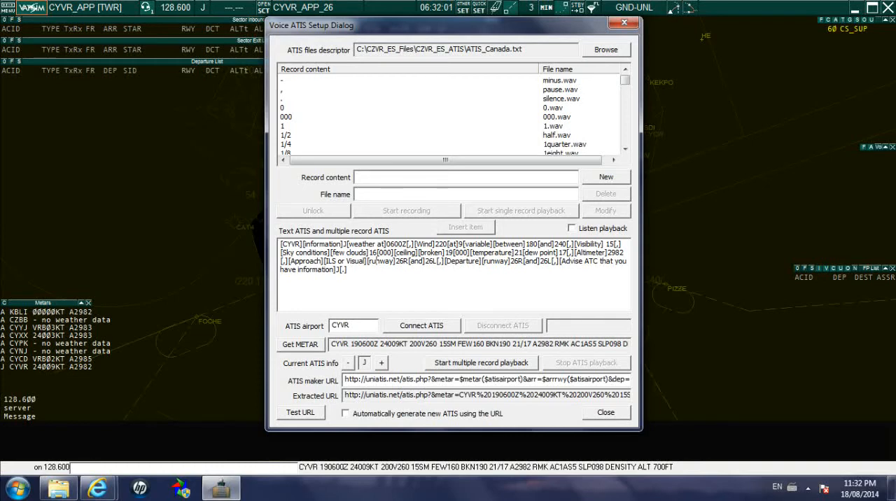
drag(347, 270, 280, 243)
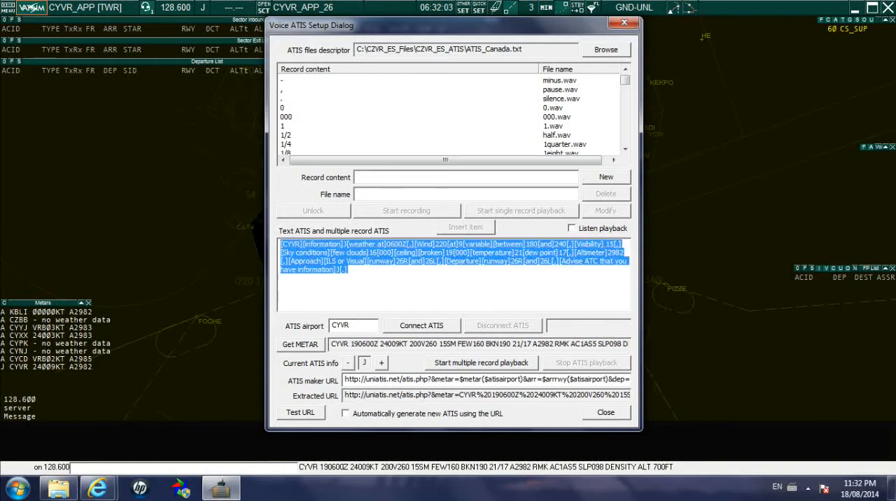
click(348, 269)
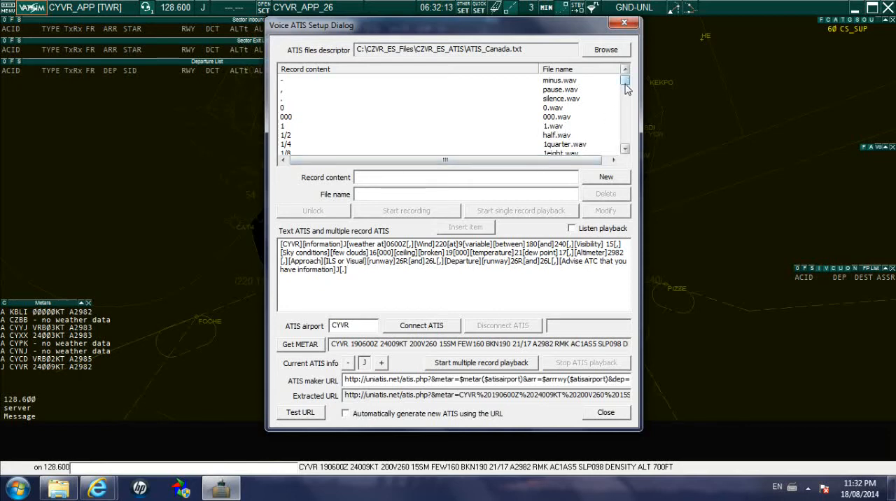
mouse_move(624, 86)
mouse_down()
mouse_move(625, 116)
mouse_move(625, 83)
mouse_up()
drag(328, 261, 280, 244)
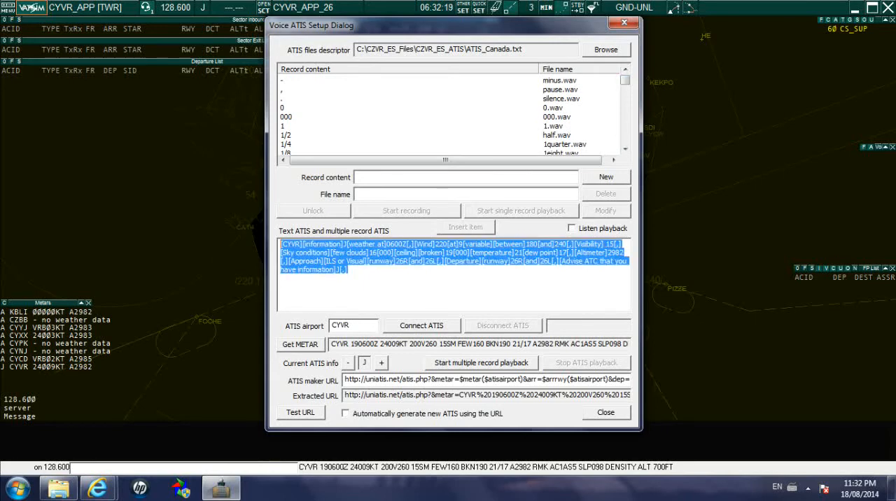
click(349, 270)
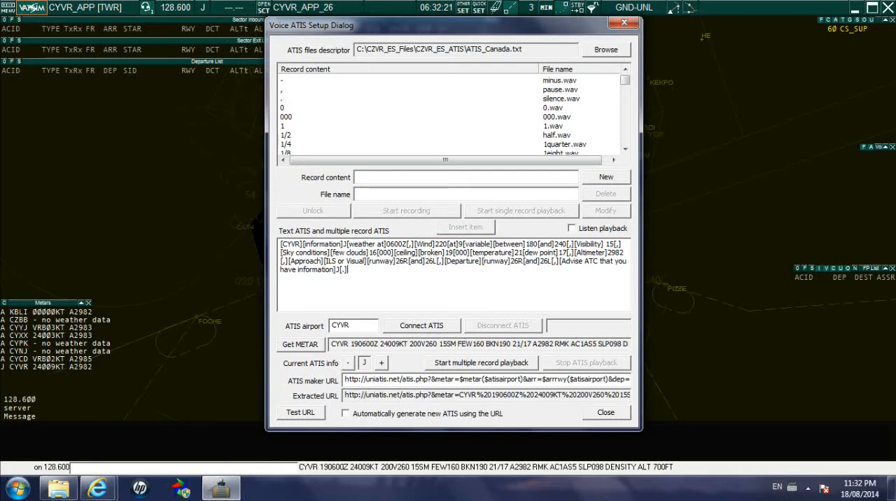
drag(295, 244, 311, 269)
click(342, 260)
click(349, 270)
Turn on listening to playback and start the multiple record playback of the generated ATIS.
click(572, 230)
click(485, 362)
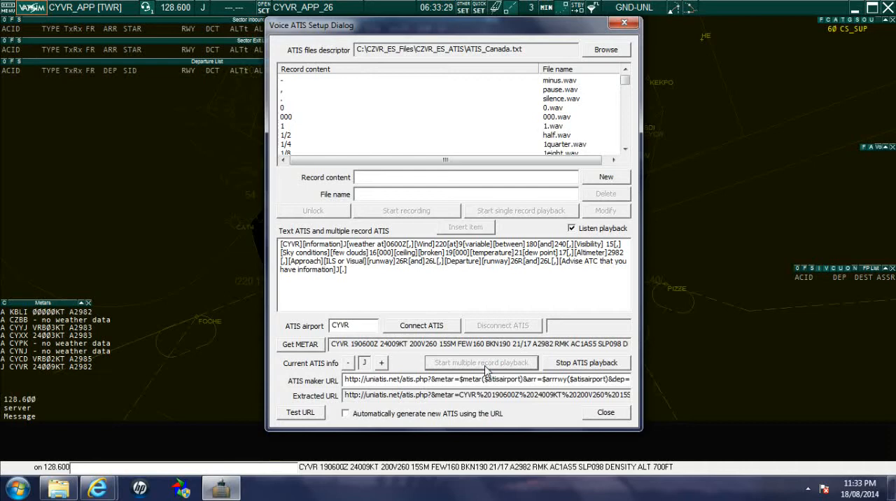
Stop listening to the playback and connect the CYVR ATIS with automatic generation of new ATIS from the URL.
click(571, 229)
click(421, 326)
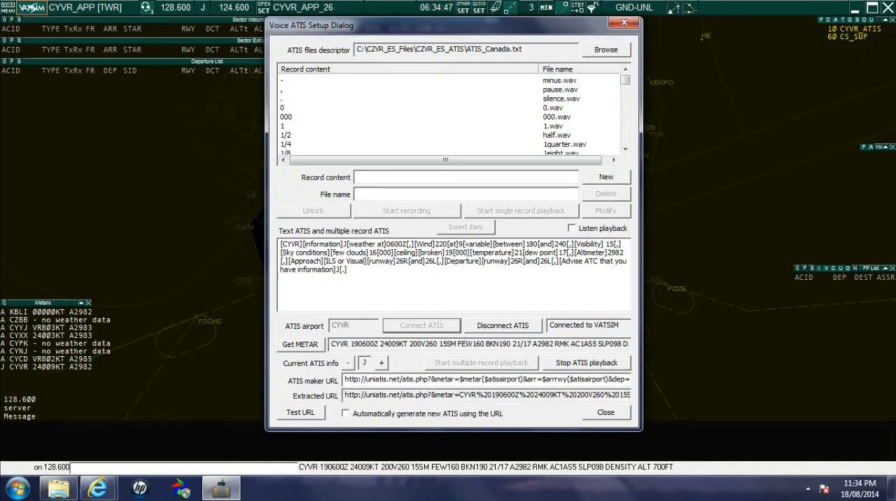
click(347, 415)
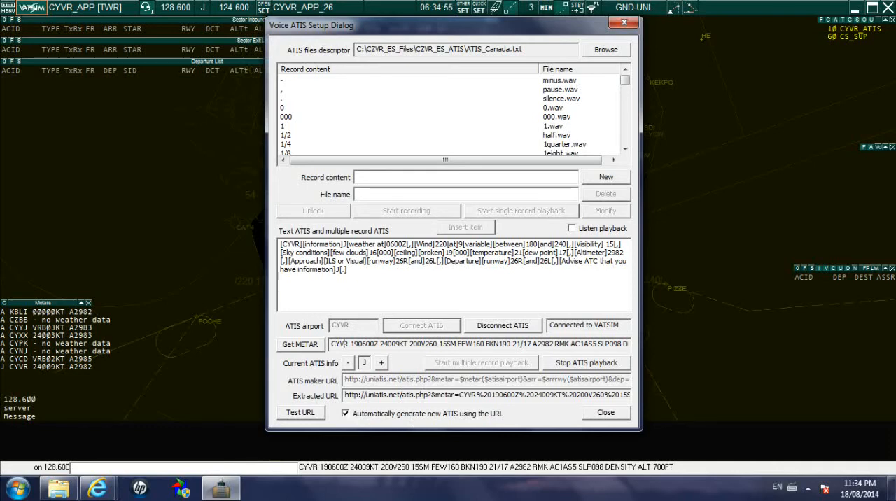
Compare the METAR's wind with the text ATIS and check its visibility, sky conditions, approach and departure items.
drag(343, 344, 399, 344)
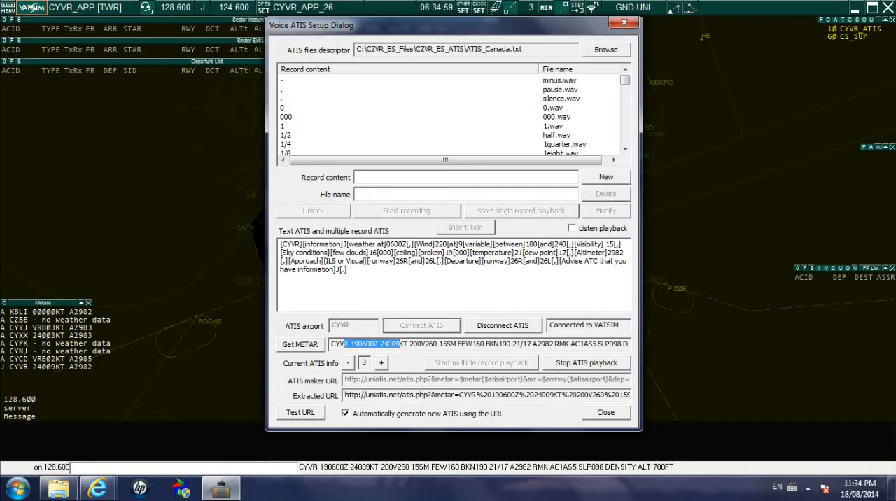
drag(378, 244, 457, 244)
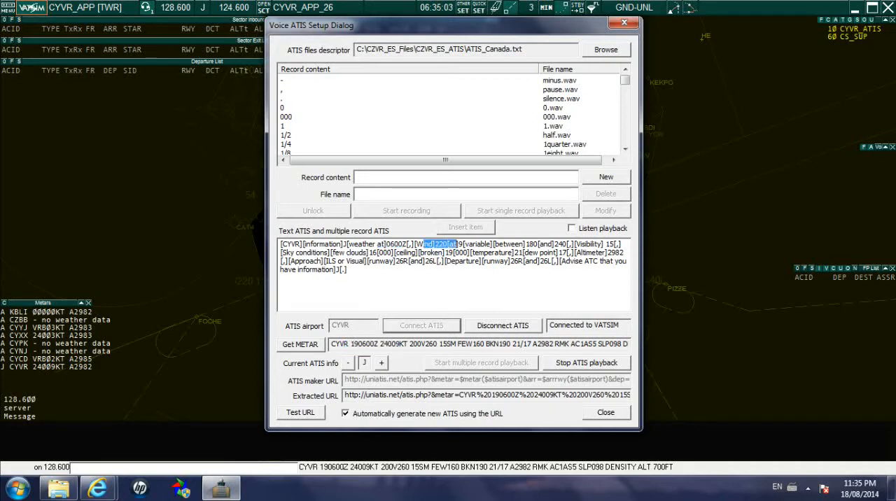
drag(568, 244, 594, 244)
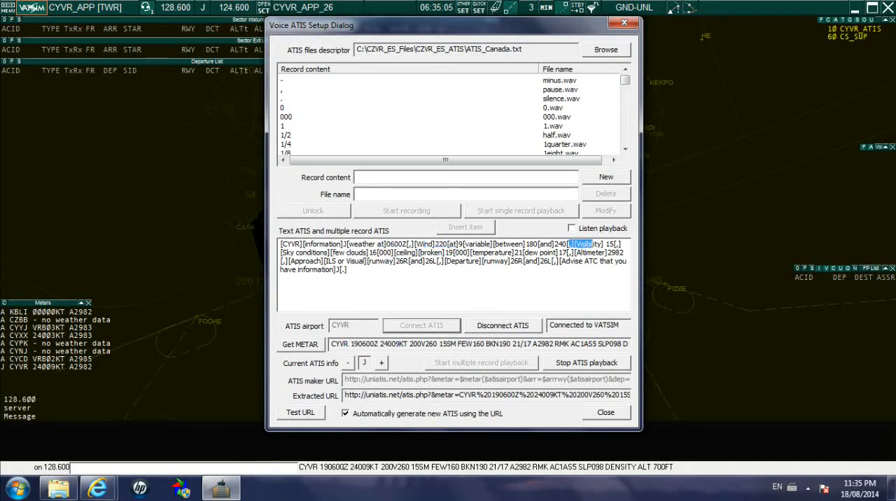
drag(307, 253, 594, 261)
click(361, 260)
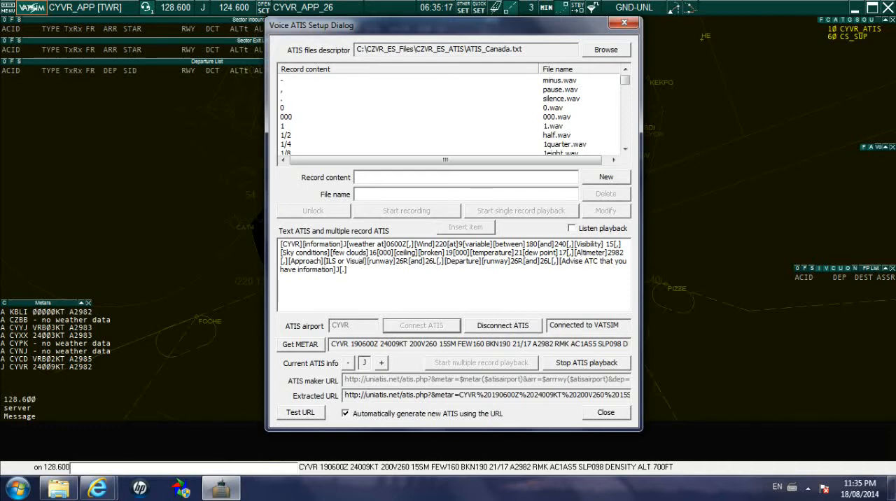
drag(396, 261, 434, 261)
click(348, 270)
Check the ATIS files descriptor path, the voice record list and the complete text ATIS.
drag(523, 49, 354, 49)
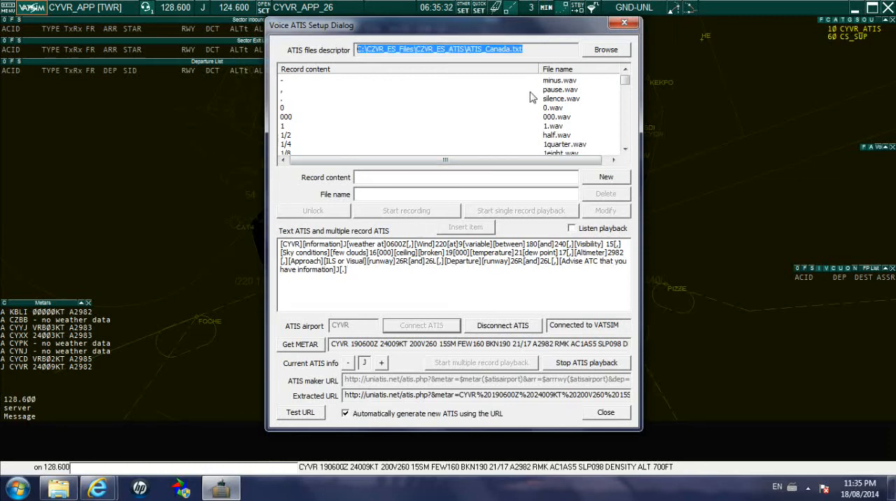
mouse_move(626, 82)
mouse_down()
mouse_move(627, 144)
mouse_move(625, 81)
mouse_up()
drag(348, 270, 280, 243)
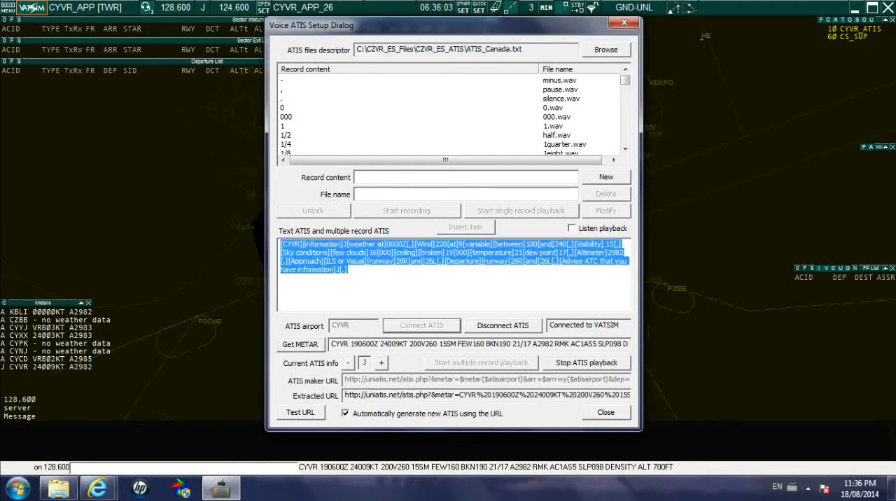
click(280, 243)
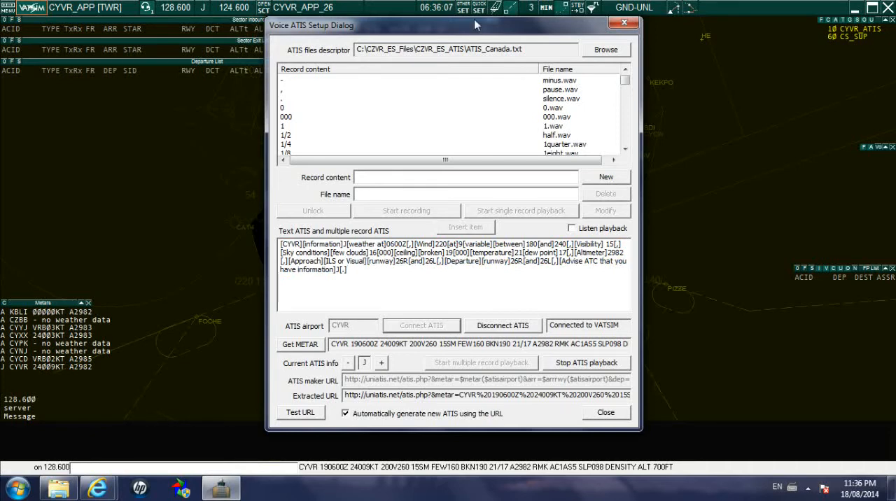
Reposition the Voice ATIS Setup dialog slightly and close it.
drag(477, 24, 466, 13)
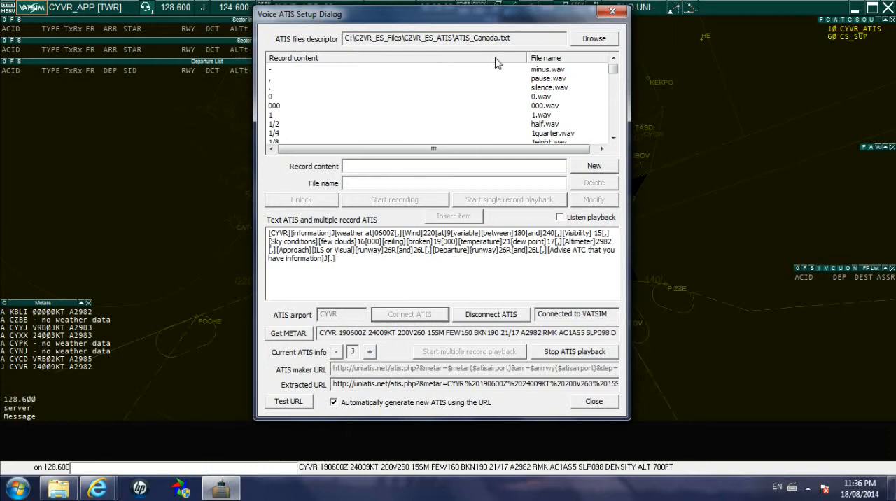
drag(464, 17, 471, 20)
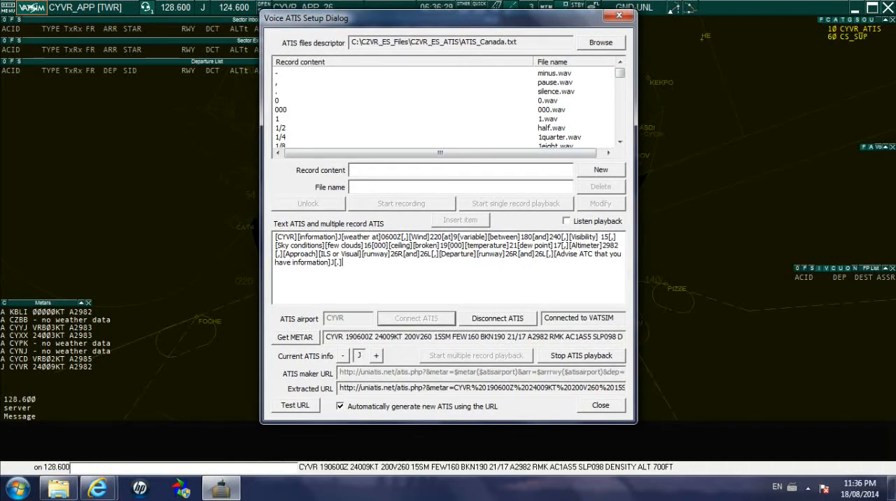
click(613, 408)
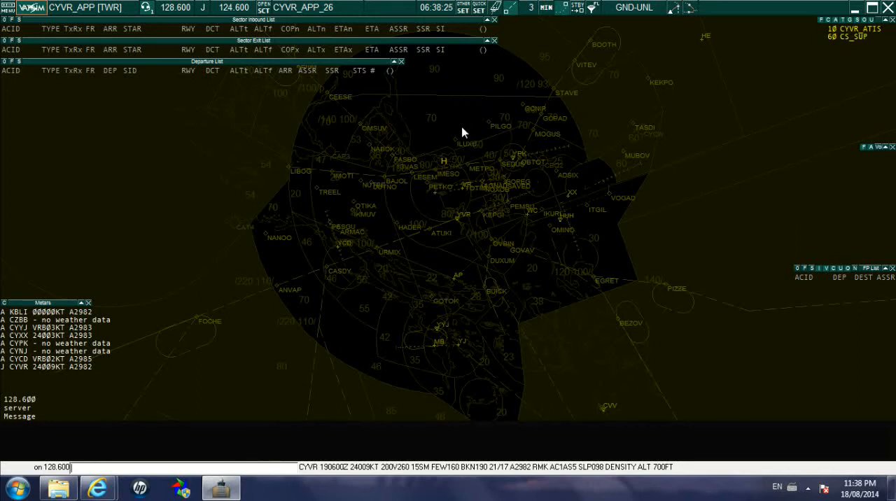
In the active runway selection, replace CYVR's runway 26R with 08L for both departures and arrivals.
click(492, 153)
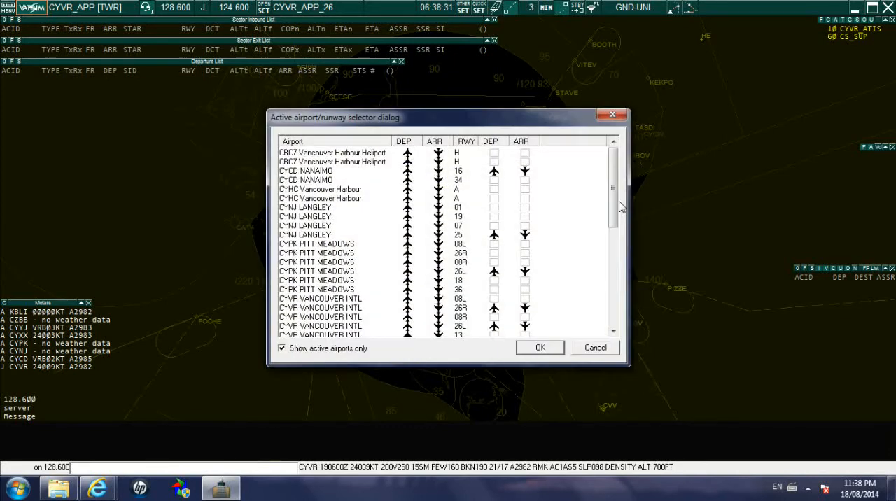
drag(614, 203, 613, 233)
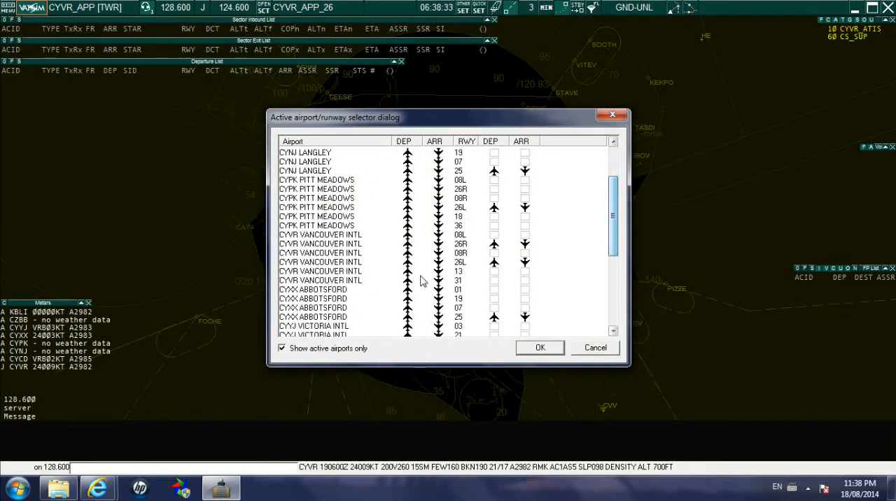
click(330, 244)
click(354, 236)
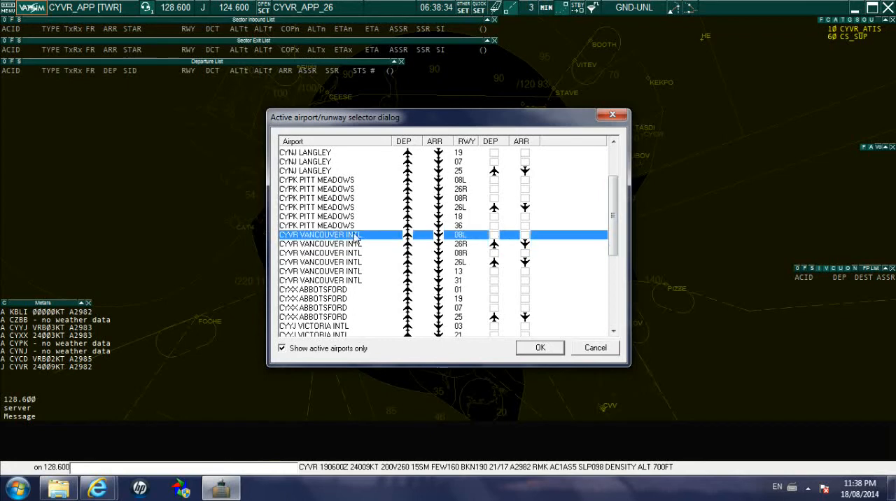
click(494, 235)
click(496, 245)
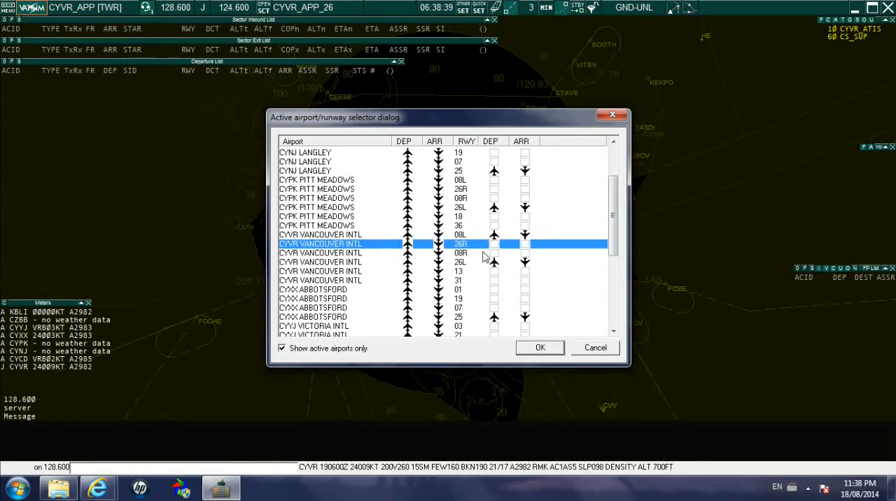
Activate CYVR runway 08R for departures and arrivals instead of 26L and apply the runway selection.
click(521, 253)
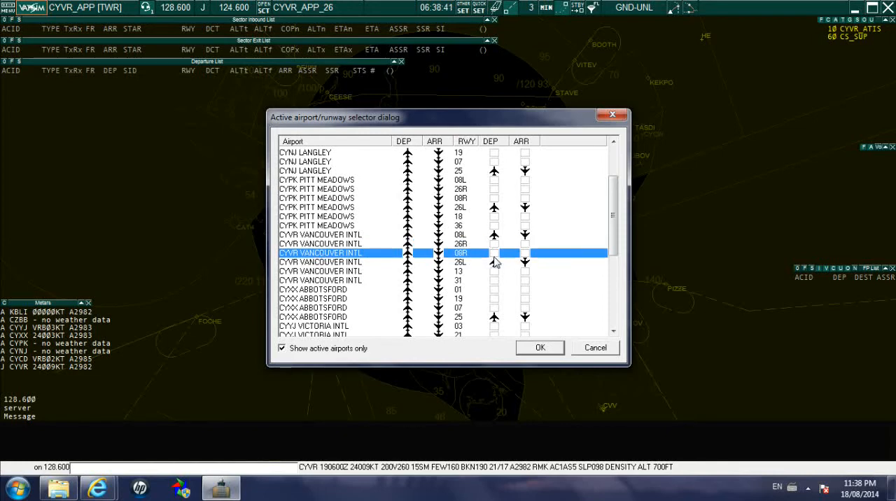
click(494, 256)
click(526, 255)
click(495, 263)
click(525, 263)
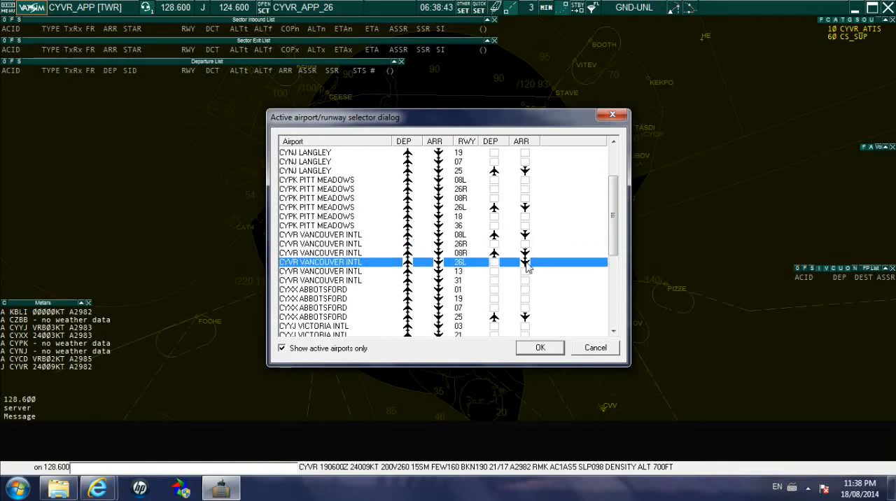
click(526, 263)
click(539, 348)
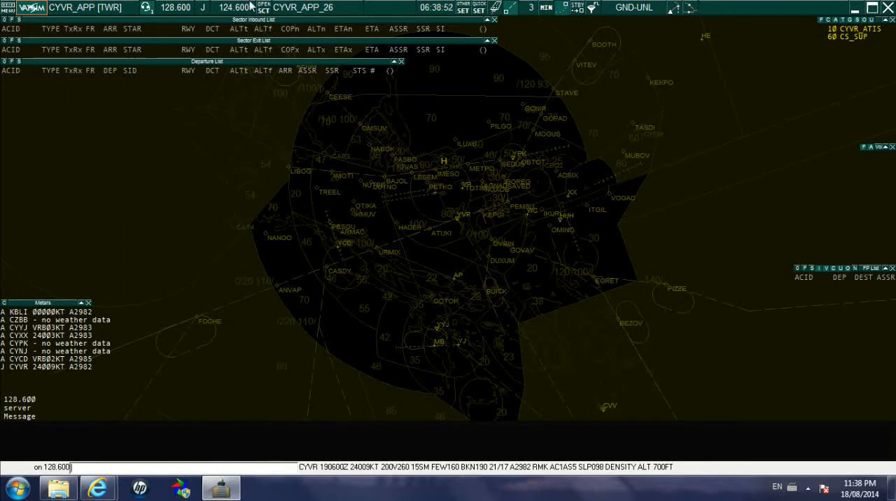
Reopen the voice ATIS setup and check the approach and departure runways in the text ATIS.
click(203, 9)
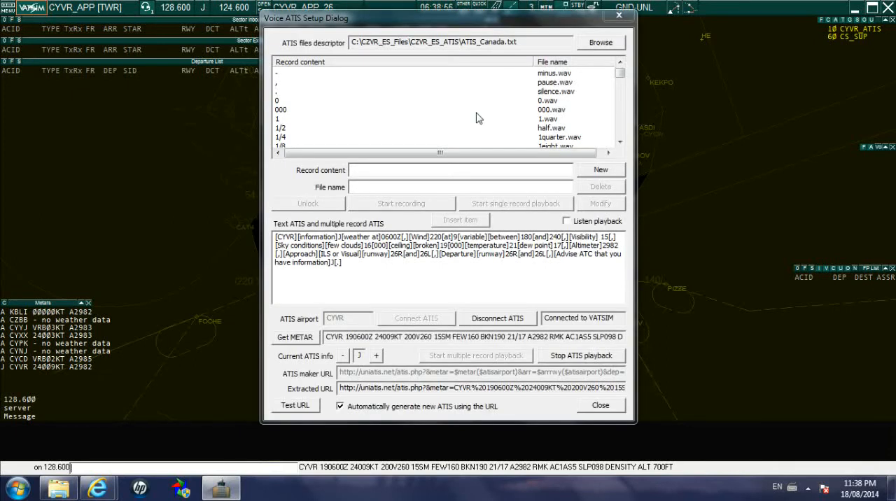
drag(467, 19, 483, 23)
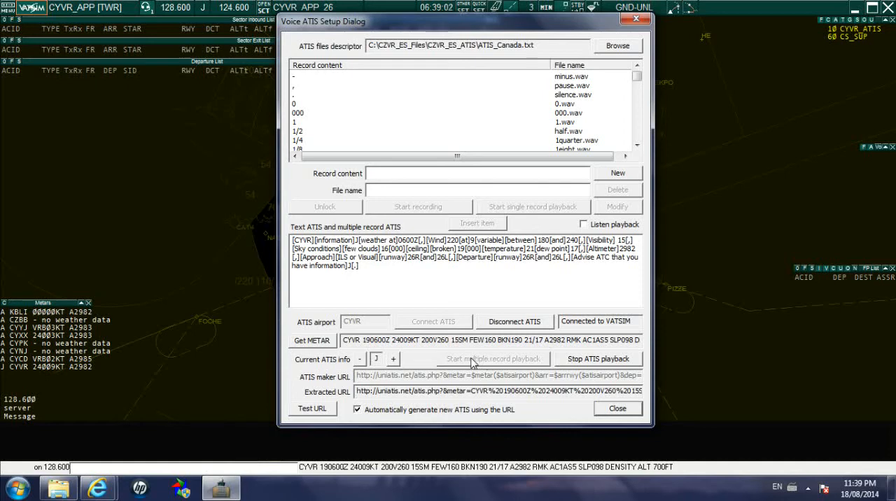
drag(616, 286, 283, 242)
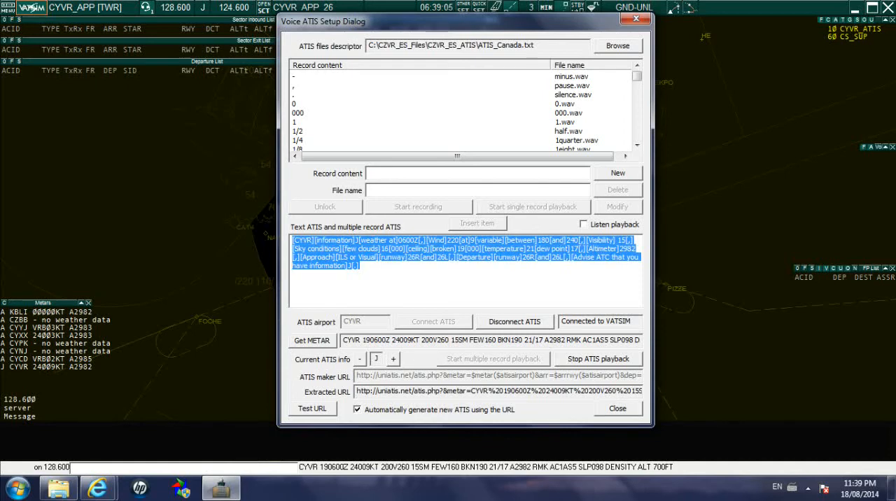
click(360, 266)
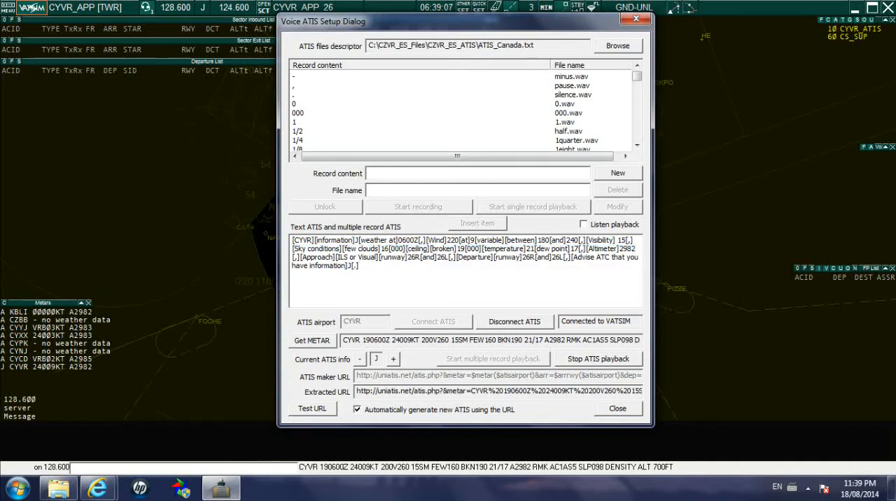
drag(358, 257, 567, 256)
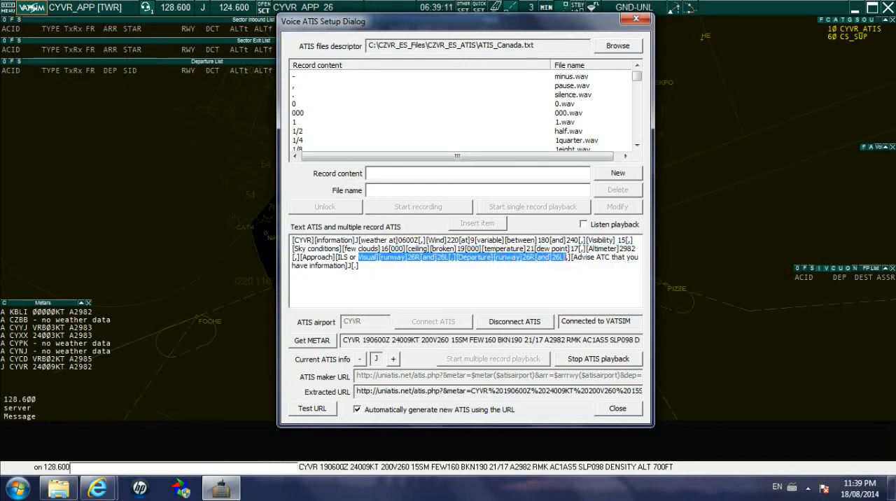
click(359, 265)
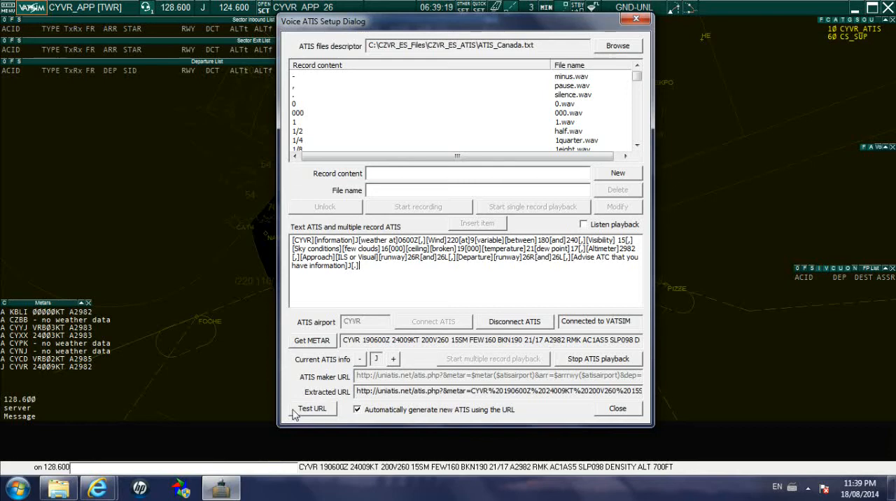
Regenerate the text ATIS from the URL and restart the multiple record playback with it.
click(321, 410)
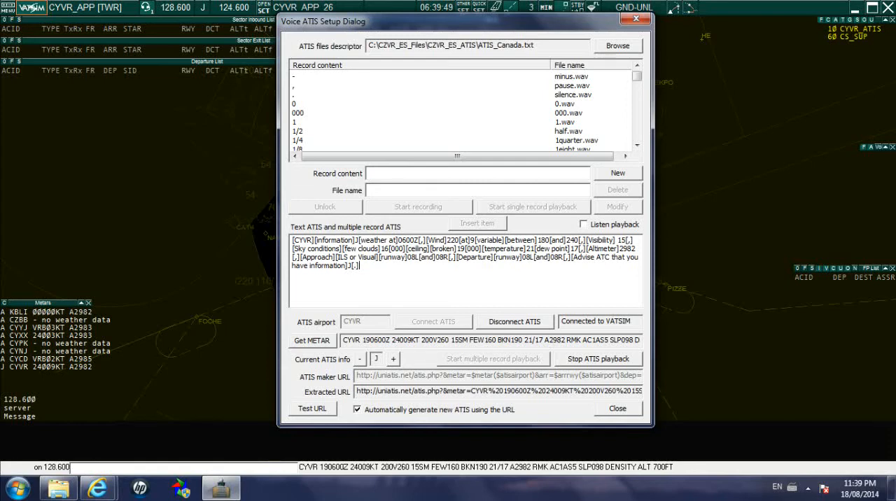
click(597, 359)
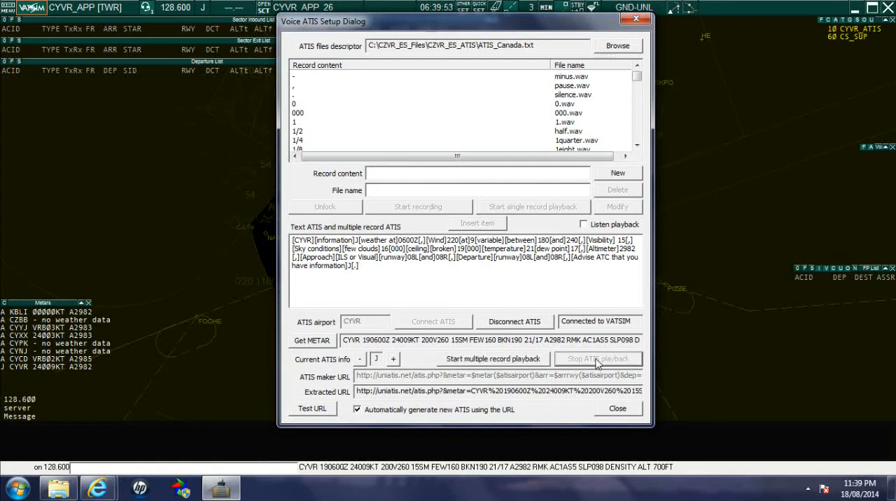
click(481, 361)
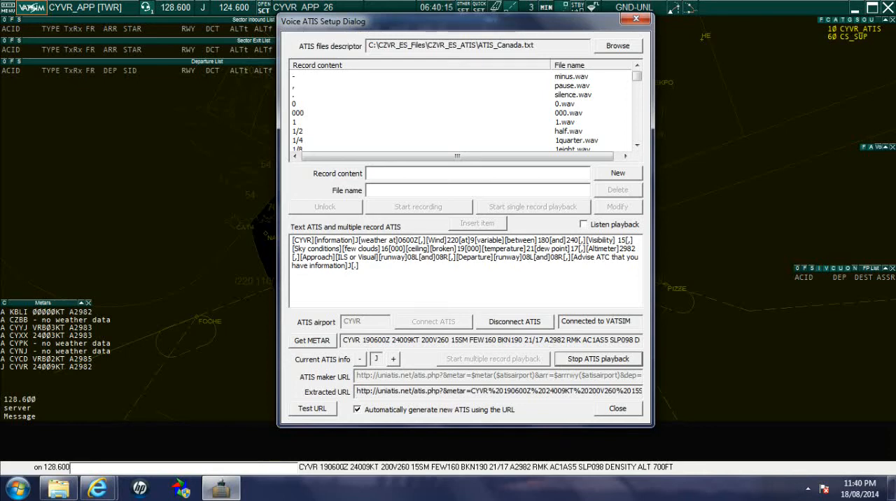
Listen briefly to the ATIS playback, review the complete regenerated text and close the voice ATIS setup.
click(584, 225)
click(584, 224)
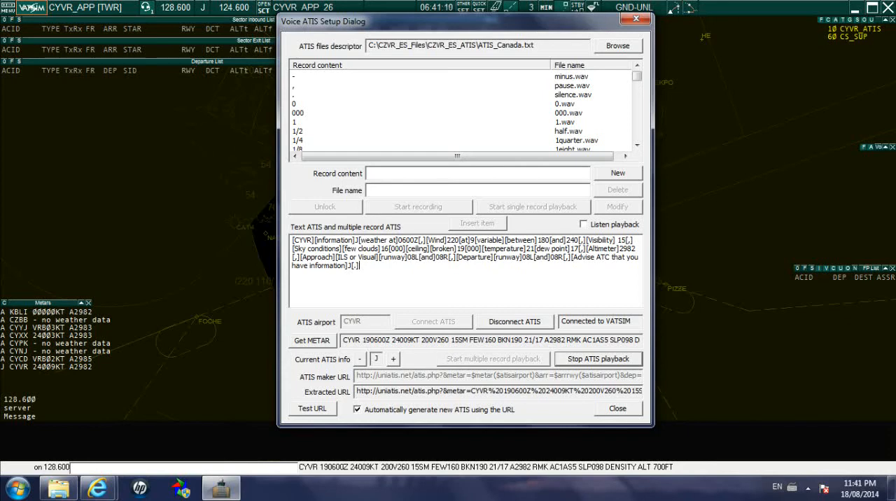
drag(360, 266, 292, 240)
click(360, 266)
click(616, 409)
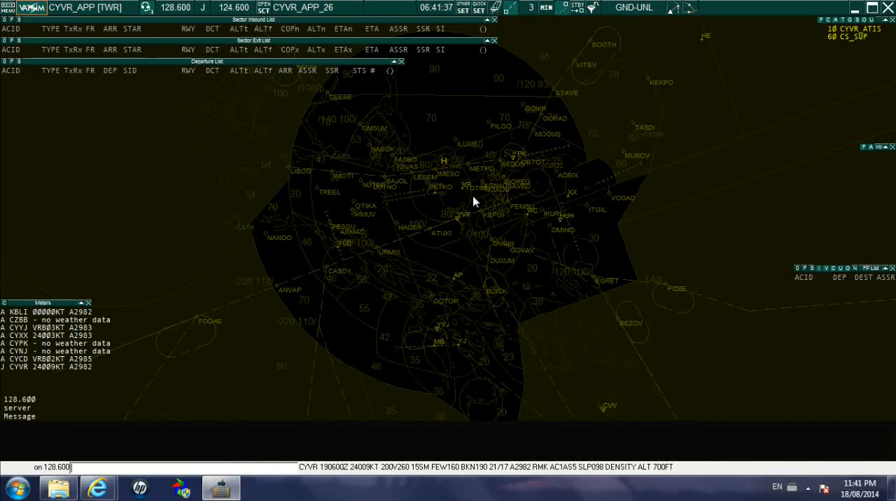
Reopen the active runway selection and switch CYVR departures and arrivals from runway 08L back to 26R.
click(496, 8)
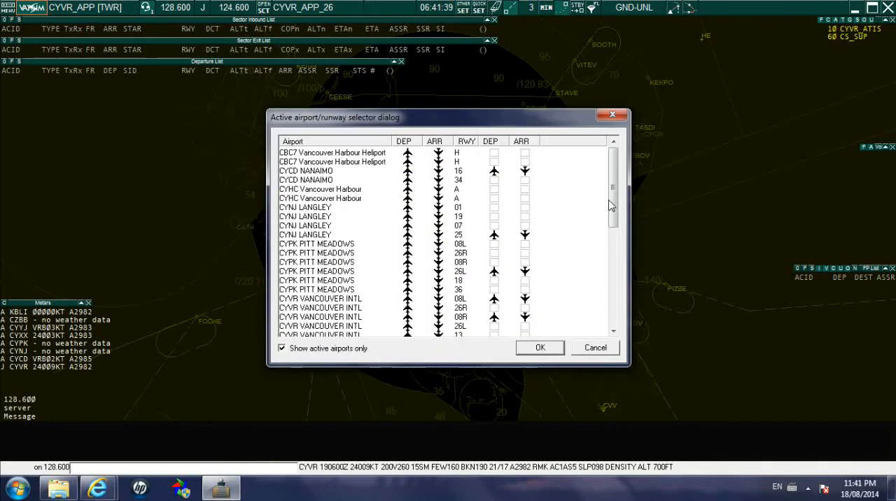
drag(614, 199, 617, 245)
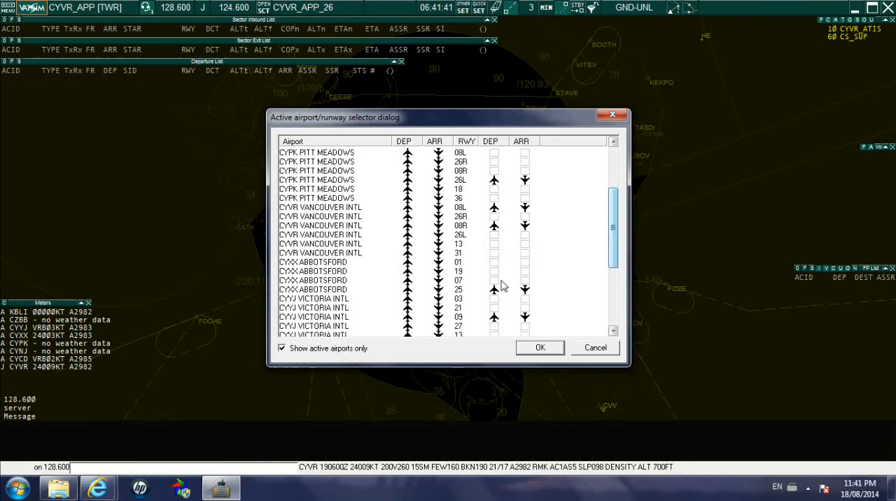
click(309, 209)
click(494, 207)
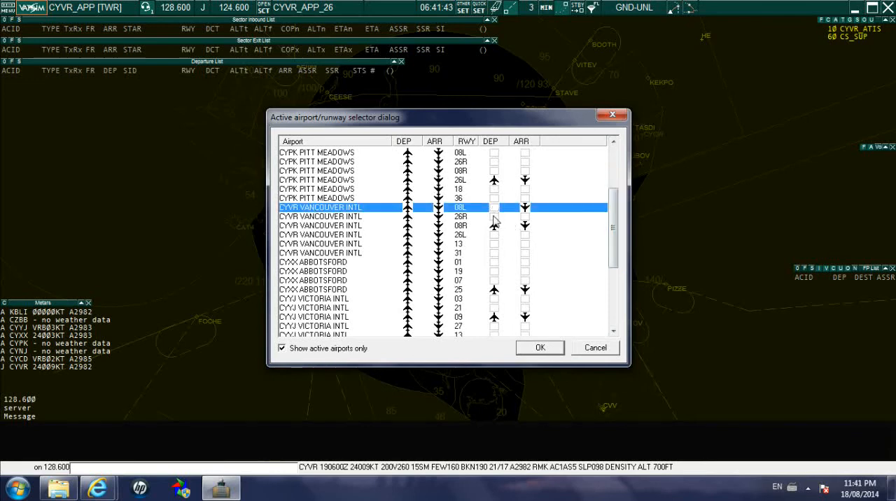
click(494, 216)
click(525, 207)
click(525, 216)
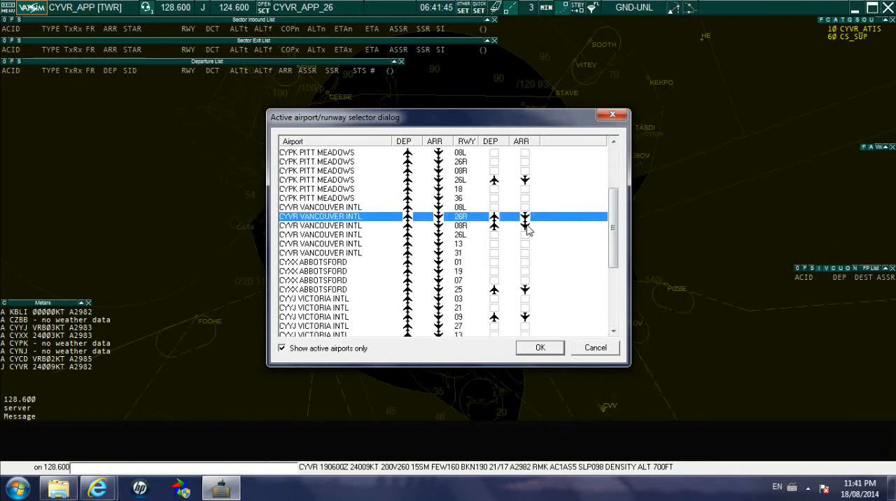
Switch CYVR arrivals and departures from runway 08R back to 26L and apply the active runways.
click(525, 226)
click(525, 235)
click(494, 225)
click(494, 235)
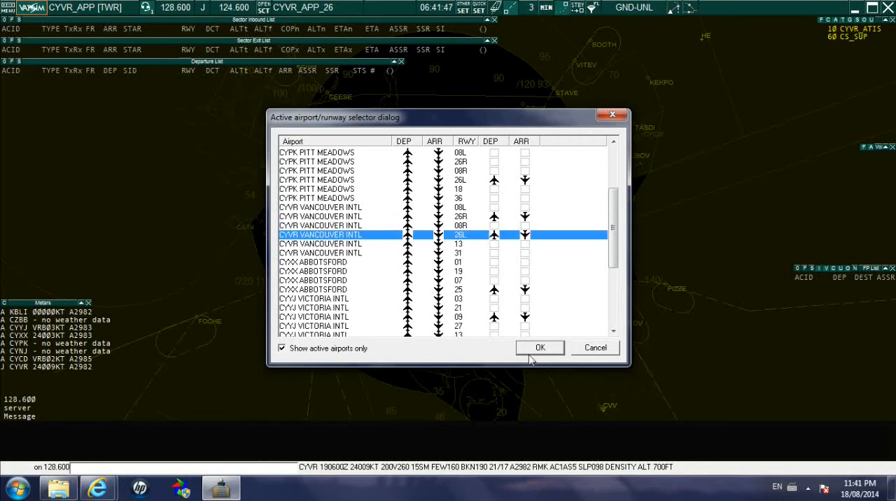
click(528, 348)
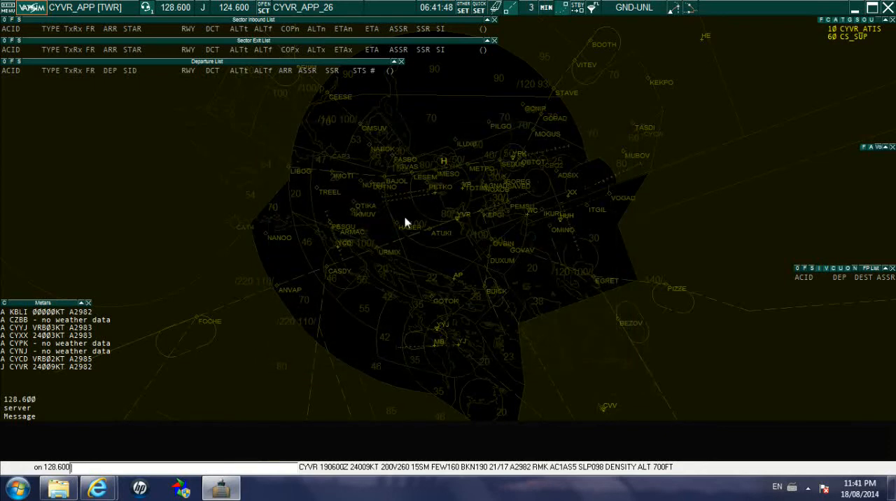
Regenerate the text ATIS from the URL for runways 26R and 26L, restart the multiple record playback and close the setup.
click(202, 11)
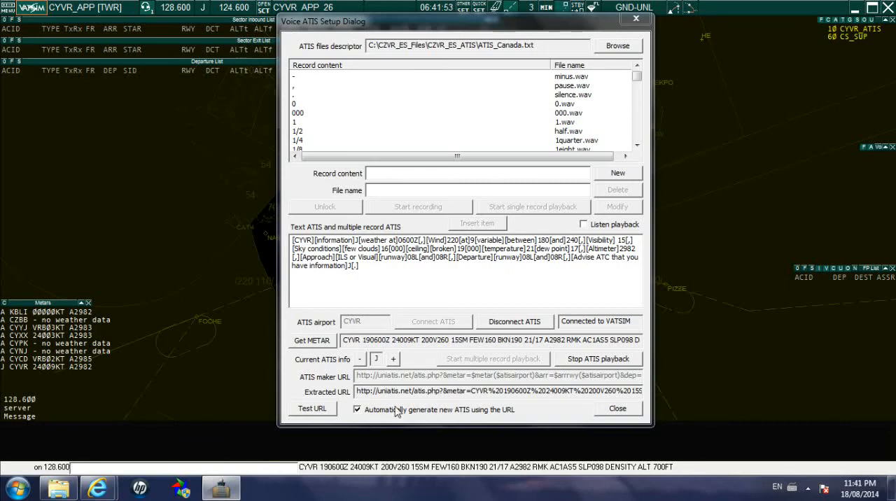
click(316, 414)
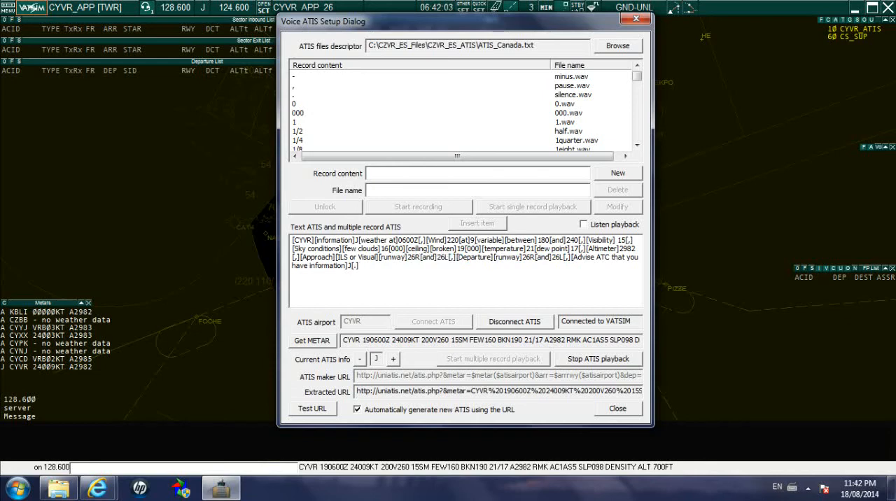
click(594, 361)
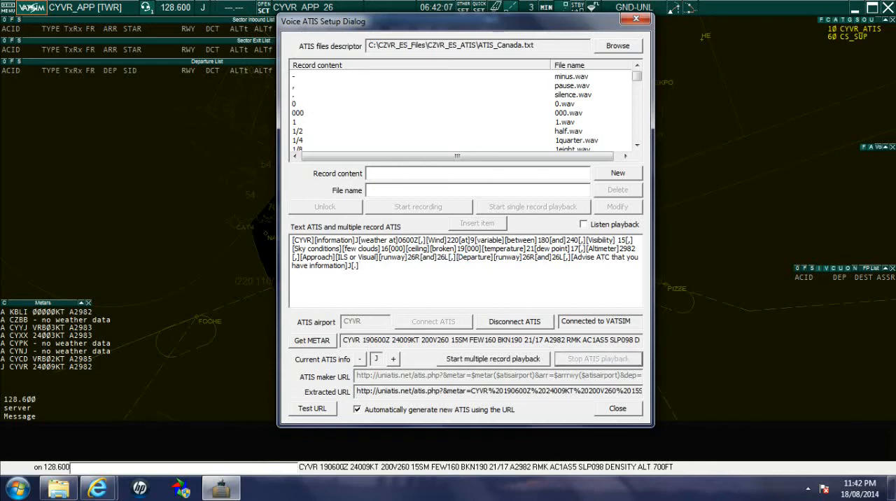
click(495, 360)
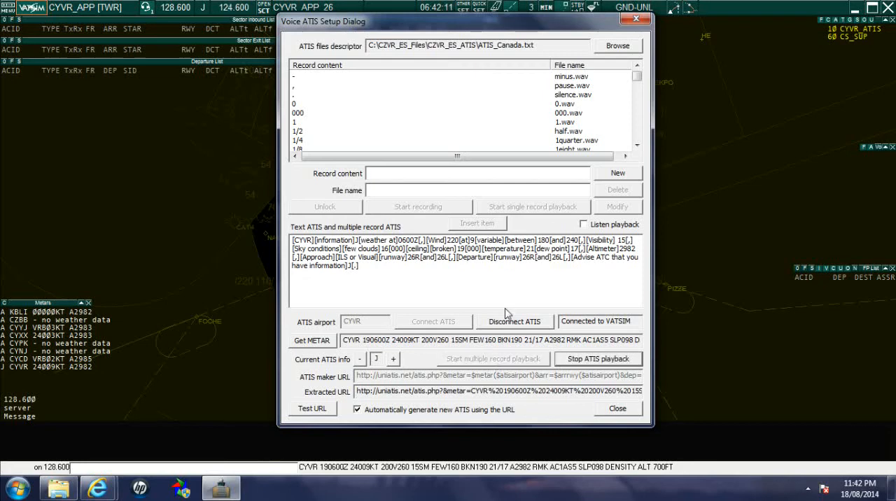
click(617, 409)
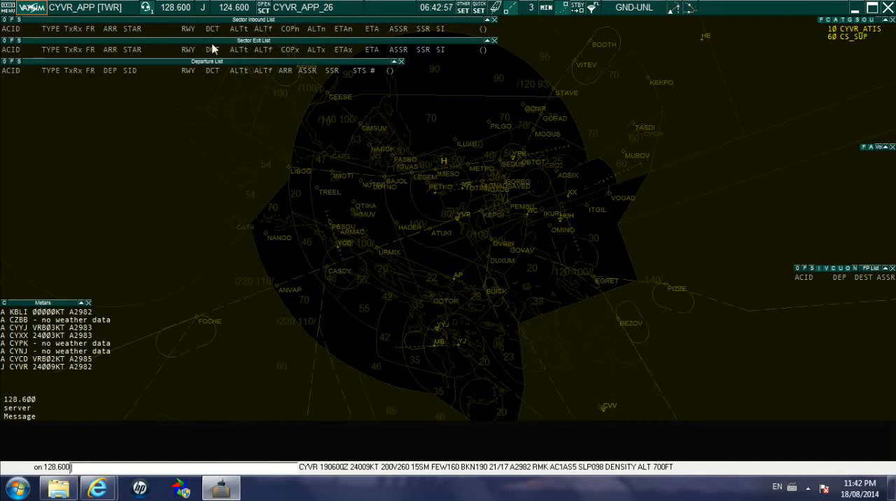
Check the voice ATIS setup and the CYVR_ATIS channel with its connected users in the voice communication setup, closing both dialogs.
click(203, 14)
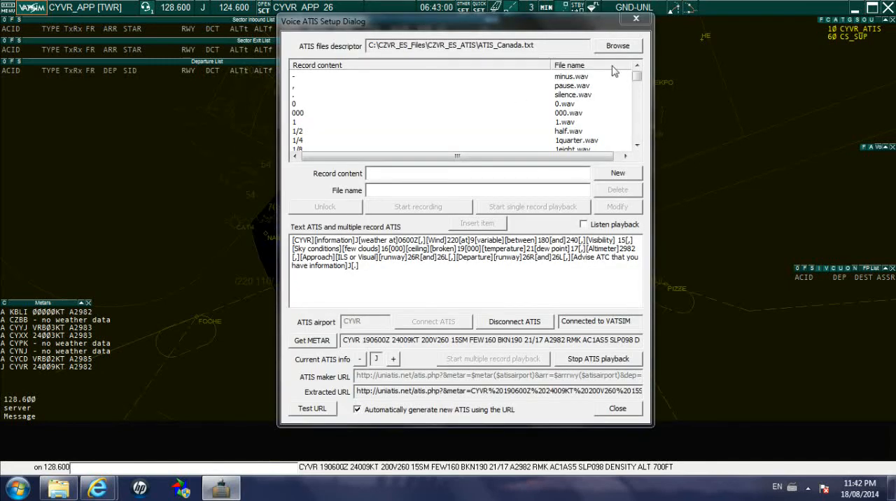
click(635, 21)
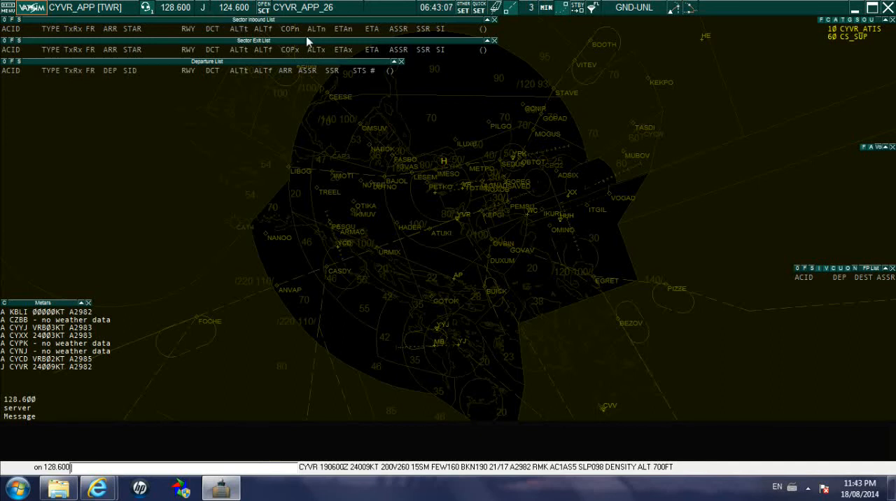
click(147, 13)
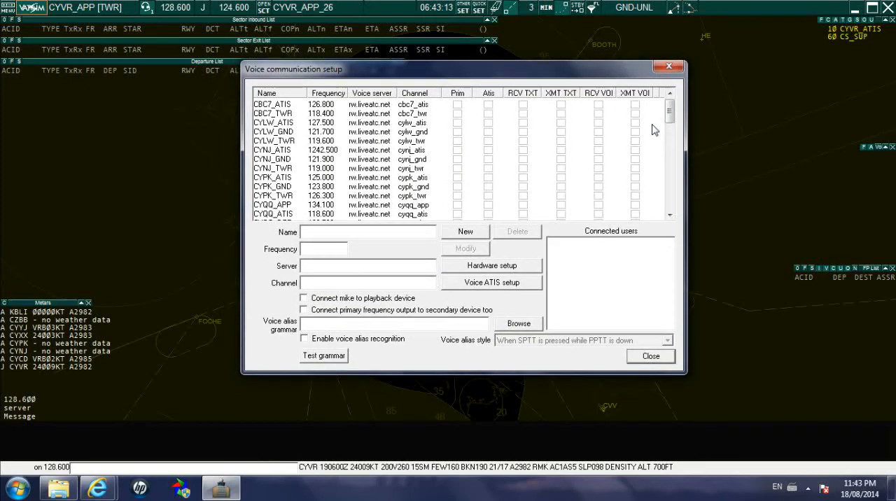
drag(670, 117, 671, 142)
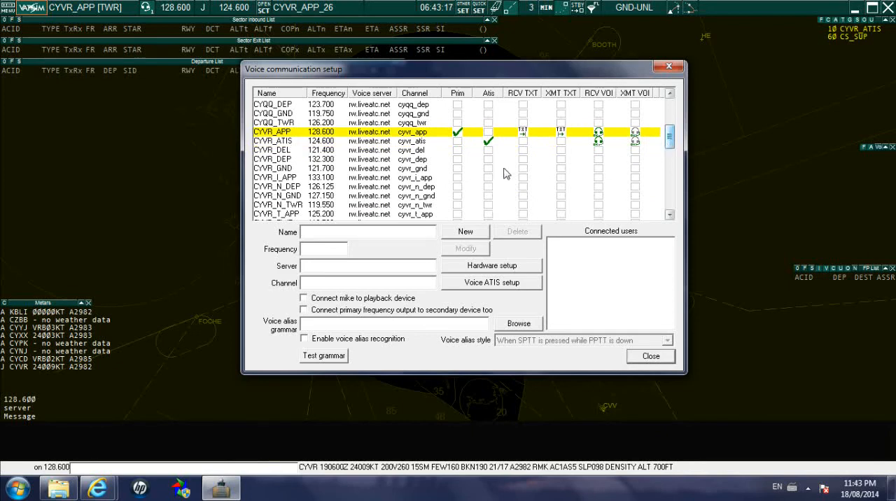
click(270, 142)
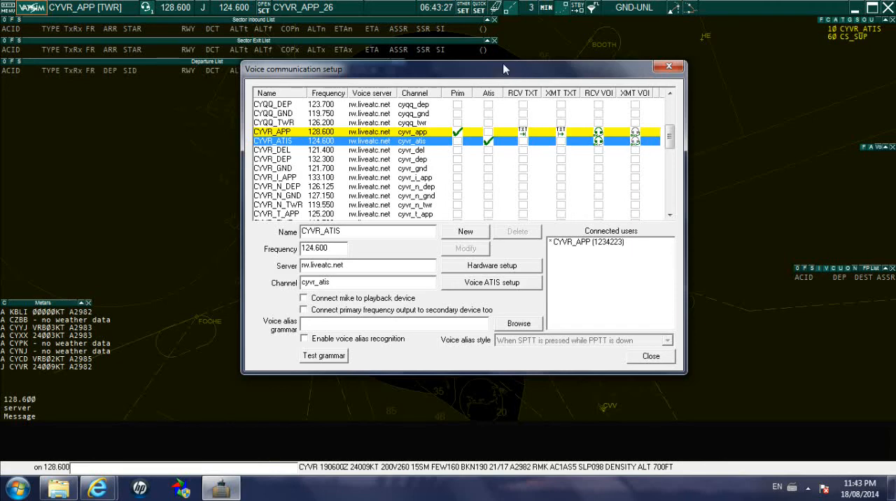
drag(502, 65, 500, 60)
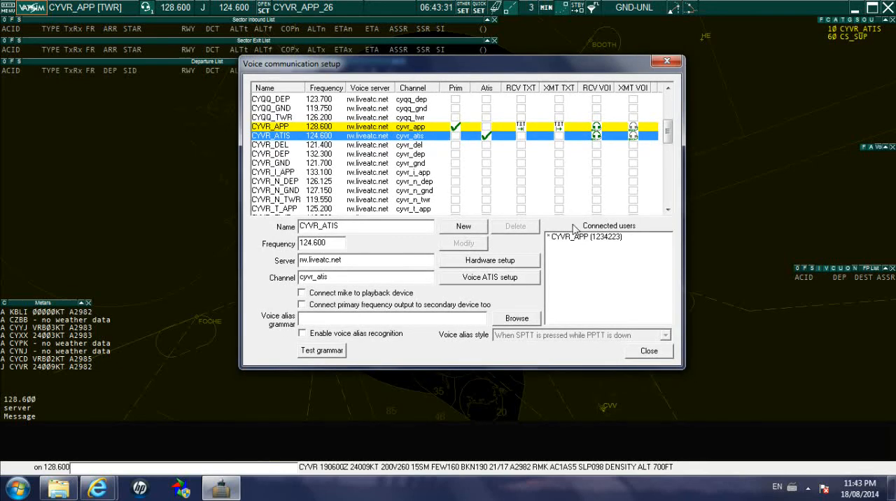
click(494, 280)
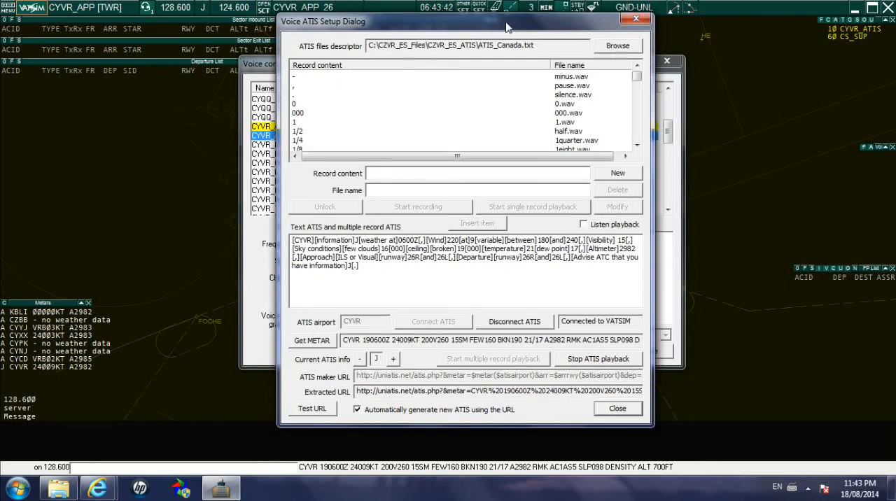
click(617, 409)
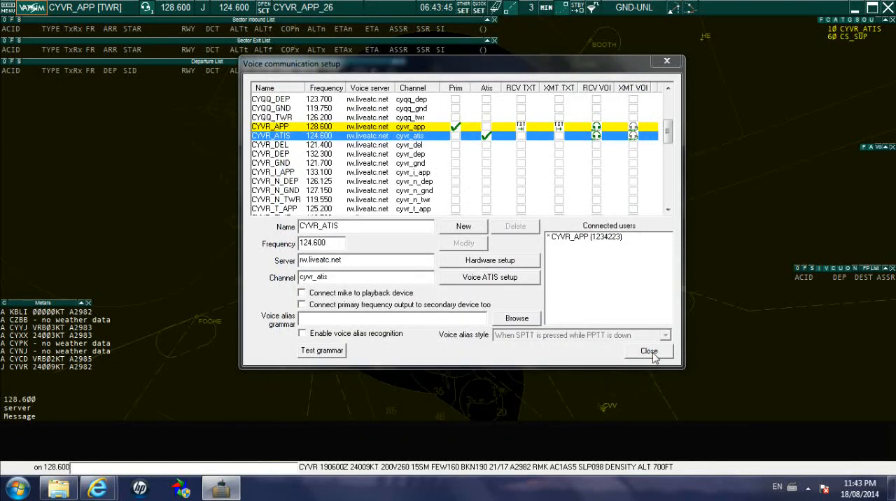
click(649, 351)
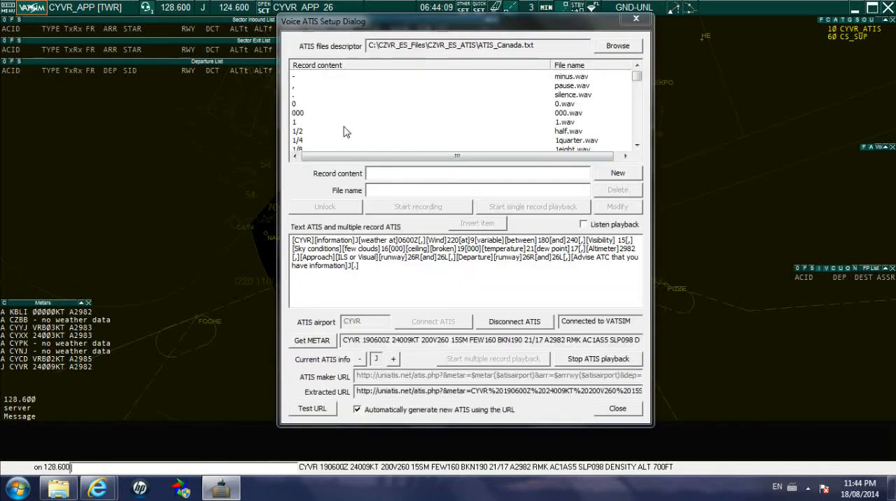
Disconnect the CYVR ATIS from the network in the voice ATIS setup and close the dialog.
click(204, 10)
click(517, 322)
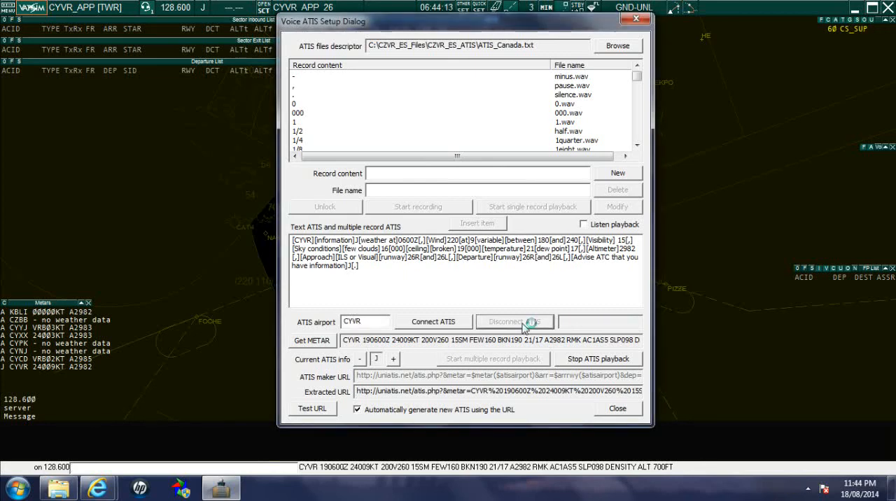
click(620, 411)
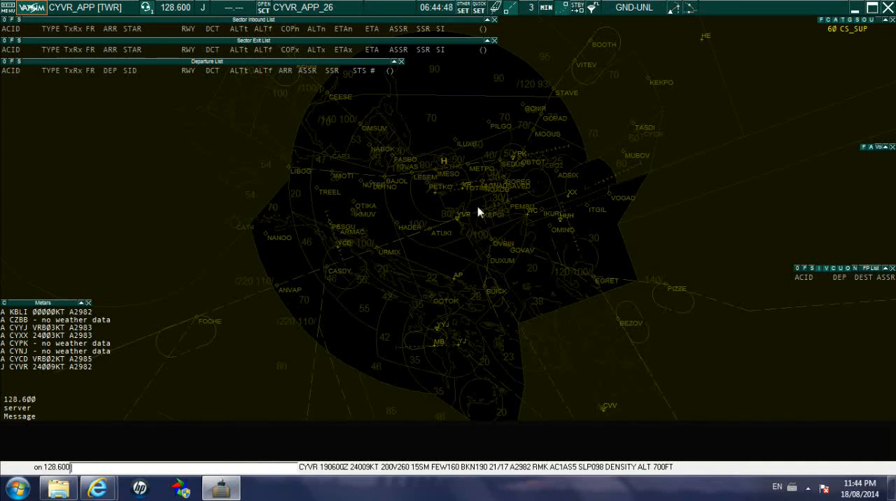
drag(478, 212, 481, 219)
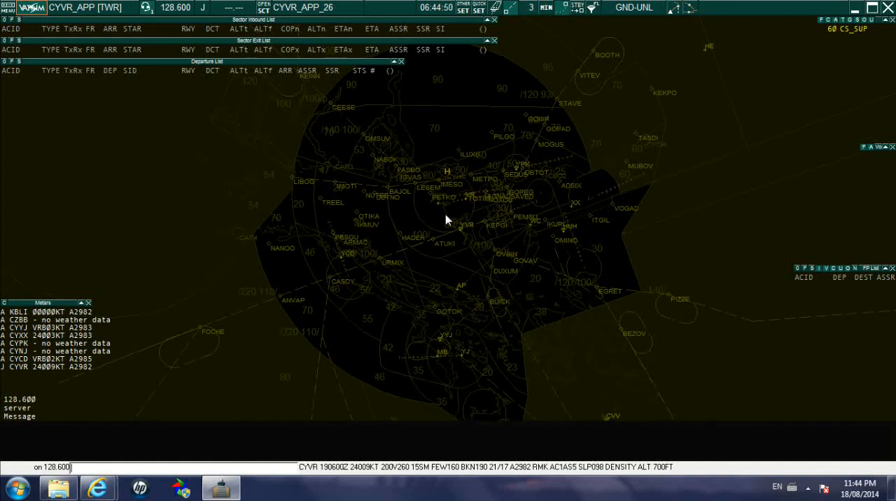
scroll(446, 215, up, 2)
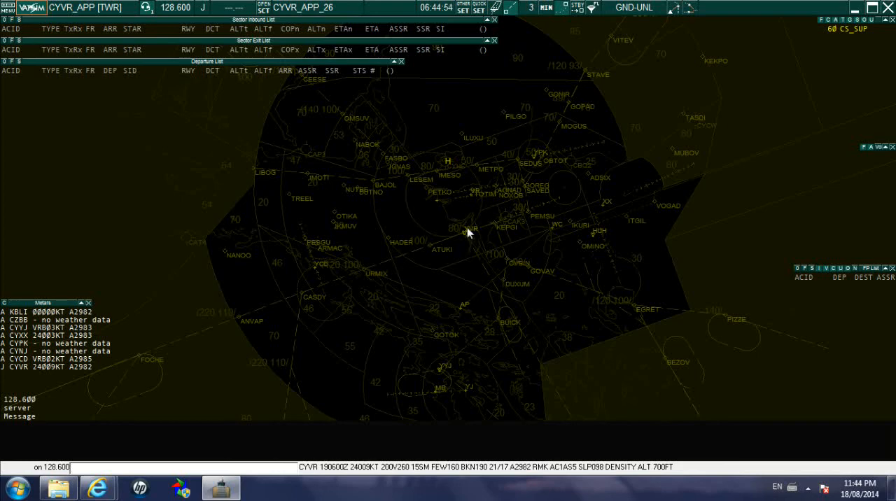
scroll(464, 226, down, 2)
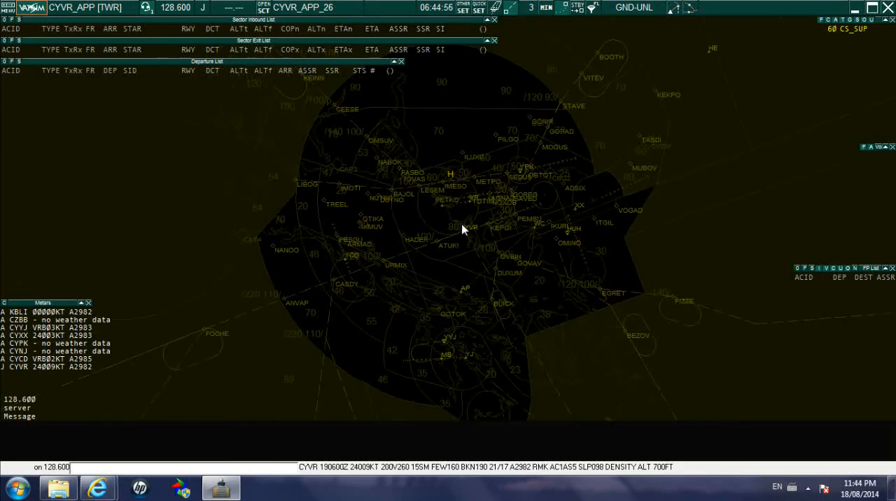
scroll(470, 222, up, 3)
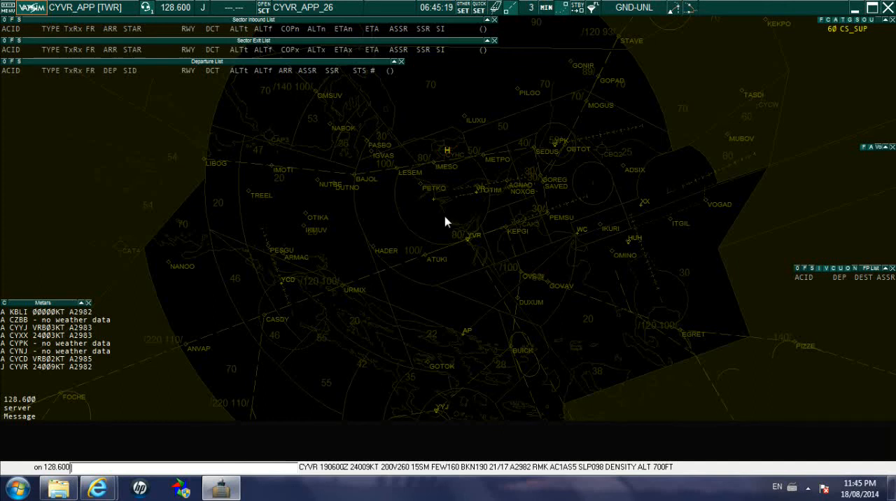
scroll(444, 216, up, 1)
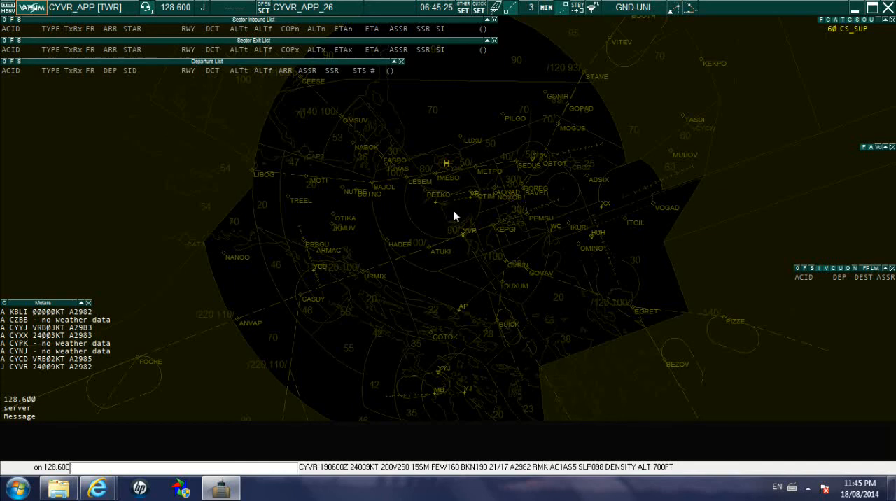
scroll(454, 211, up, 1)
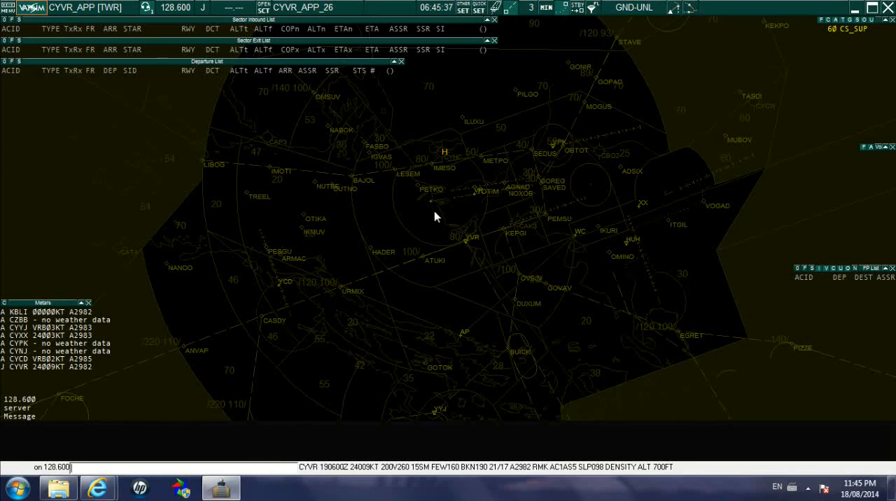
scroll(434, 211, up, 1)
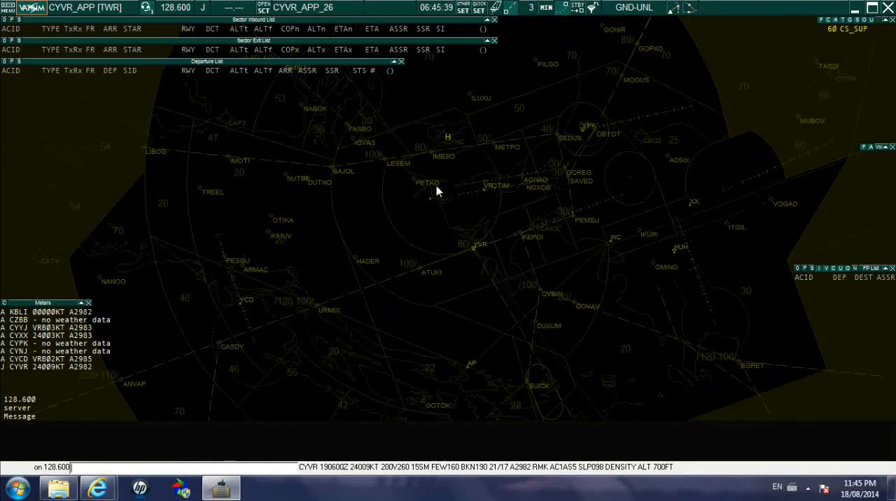
scroll(436, 186, down, 1)
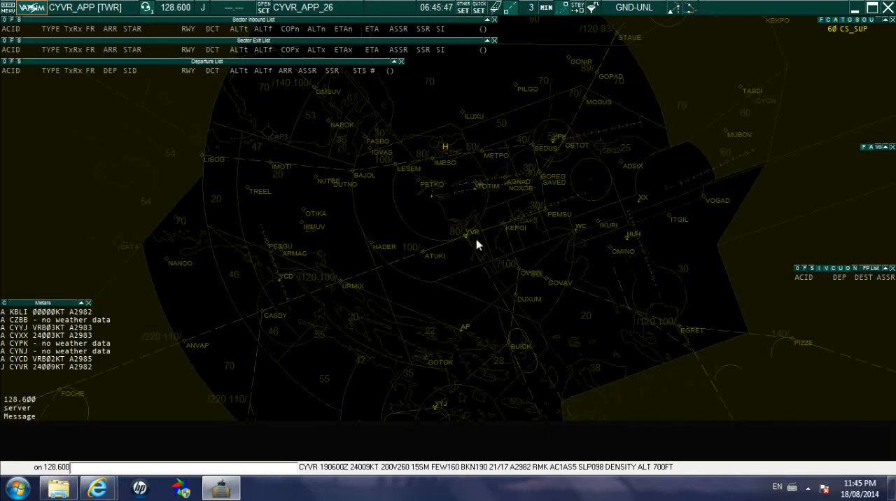
click(807, 488)
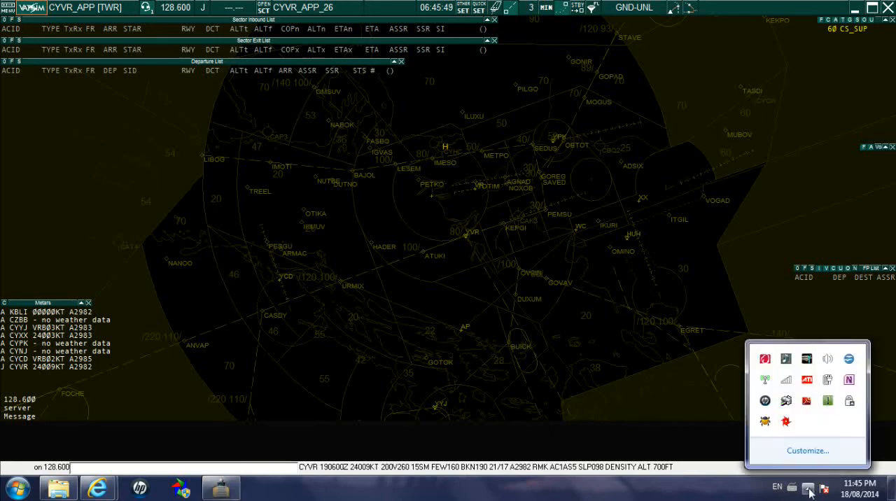
right_click(787, 424)
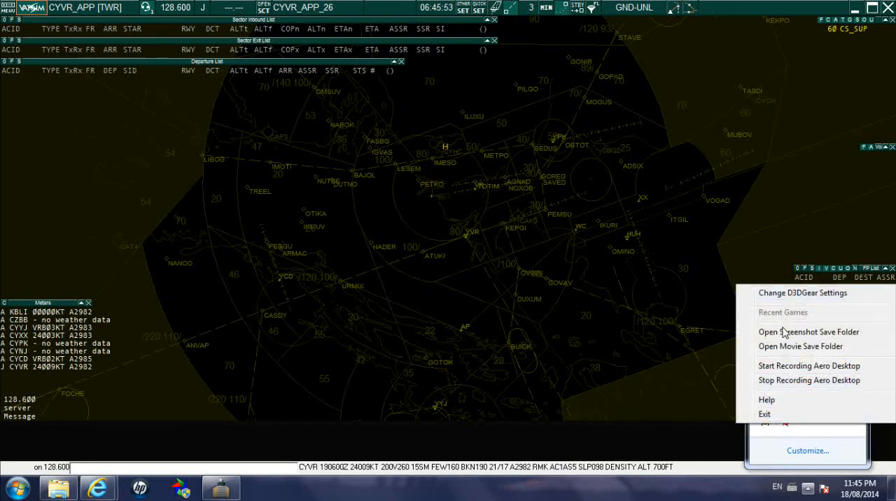